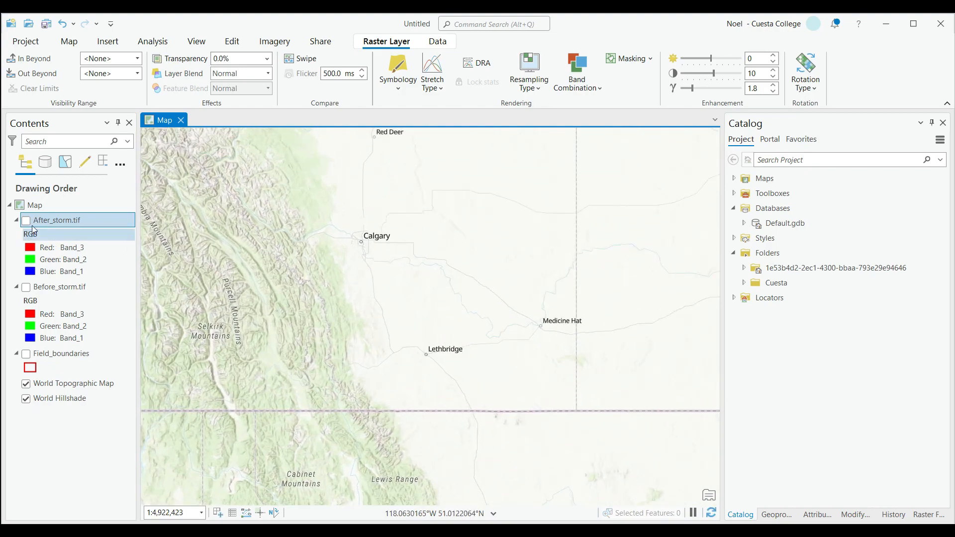
# Zoom to the After_storm.tif layer and turn on the Field_boundaries, Before_storm.tif and After_storm.tif layers
pyautogui.rightClick(44, 220)
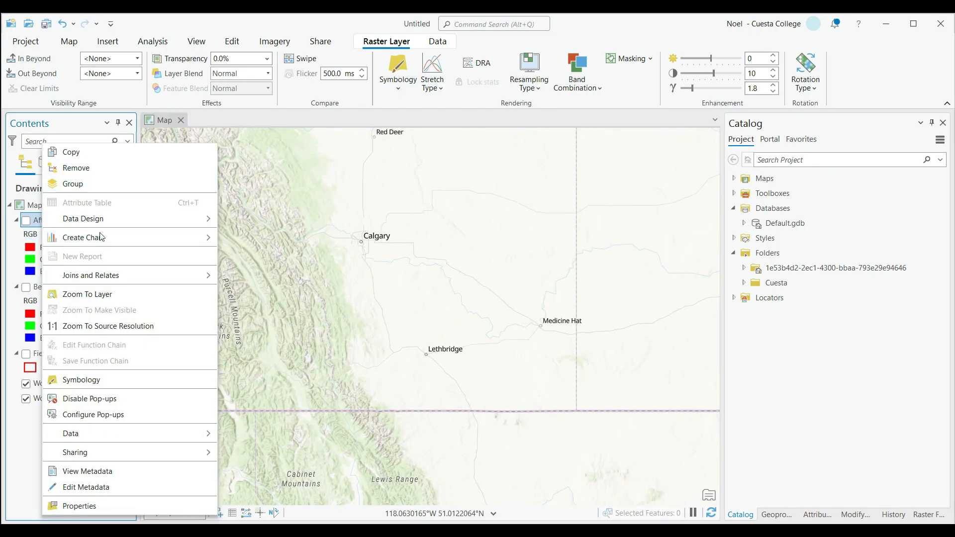
pyautogui.click(110, 298)
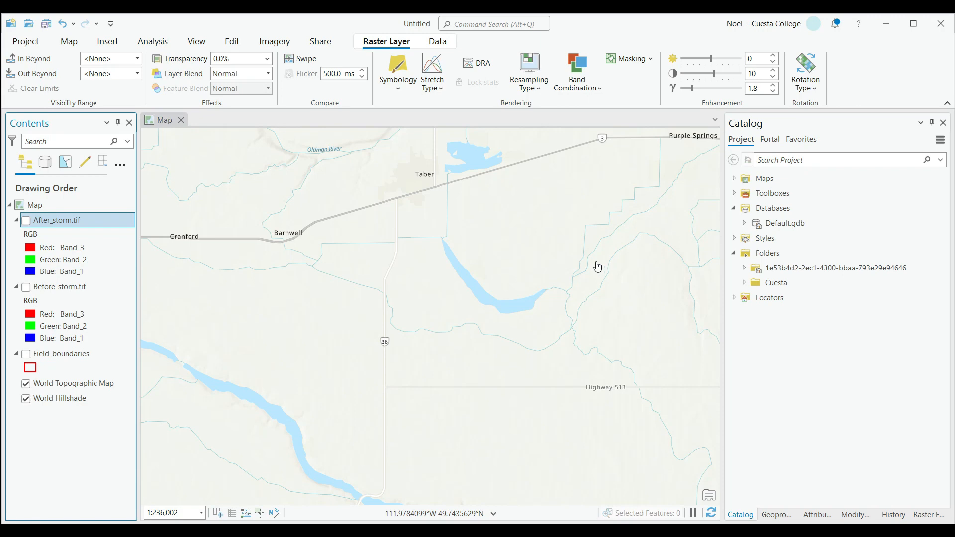
pyautogui.click(26, 354)
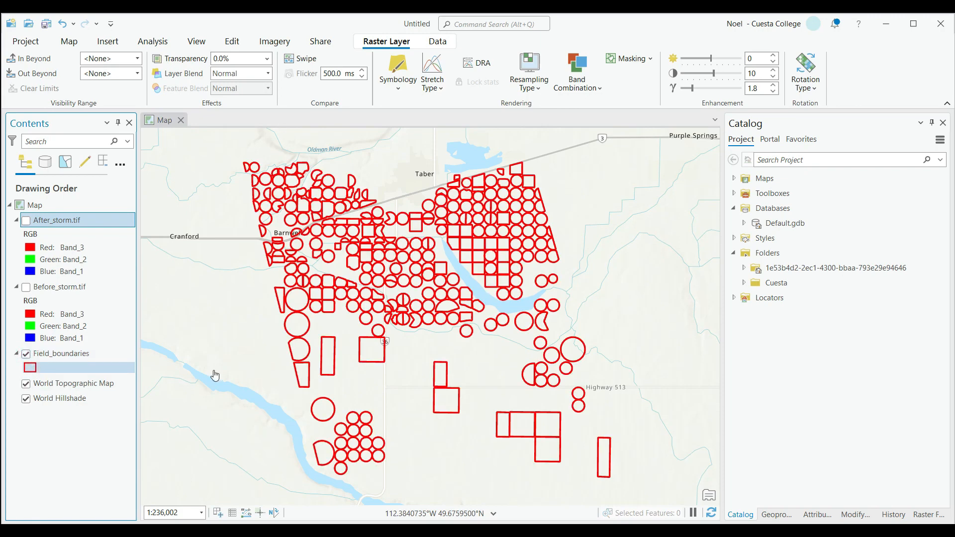
pyautogui.click(25, 287)
pyautogui.click(26, 221)
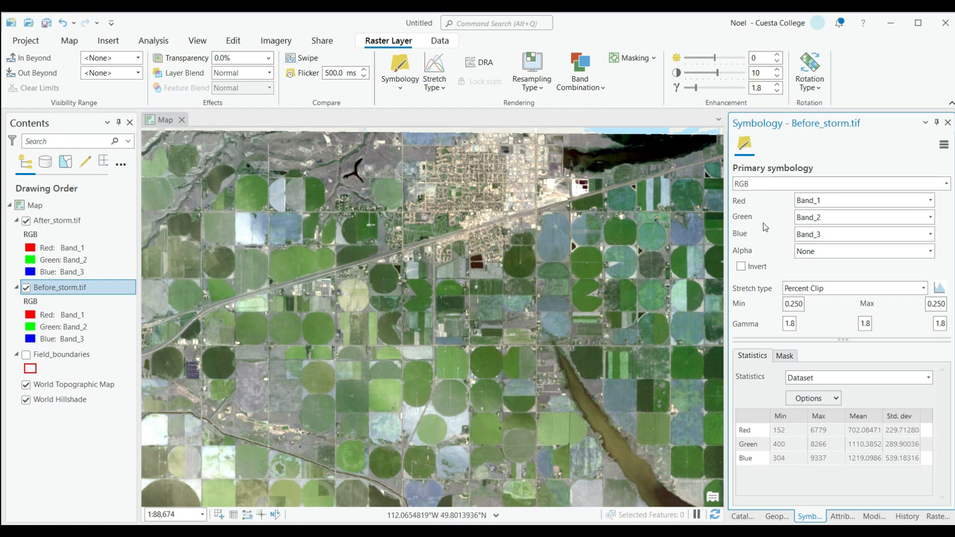
# Set the RGB symbology of Before_storm.tif to Band_3 for red and Band_1 for blue
pyautogui.click(930, 201)
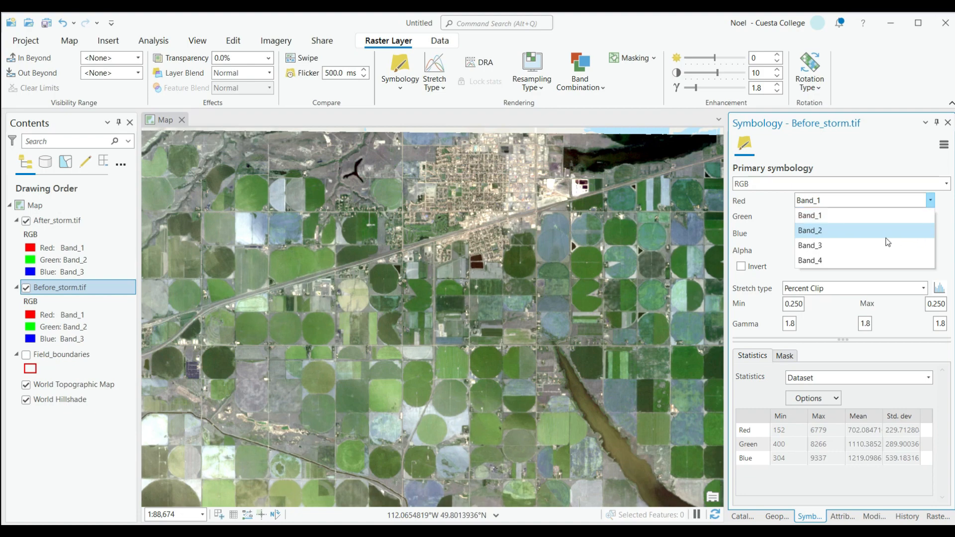
pyautogui.click(853, 250)
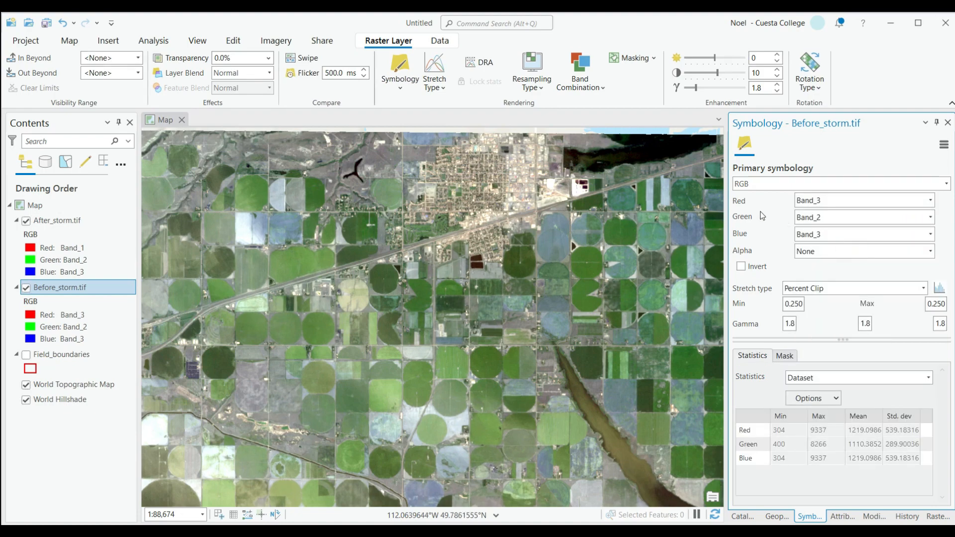
pyautogui.click(930, 234)
pyautogui.click(843, 252)
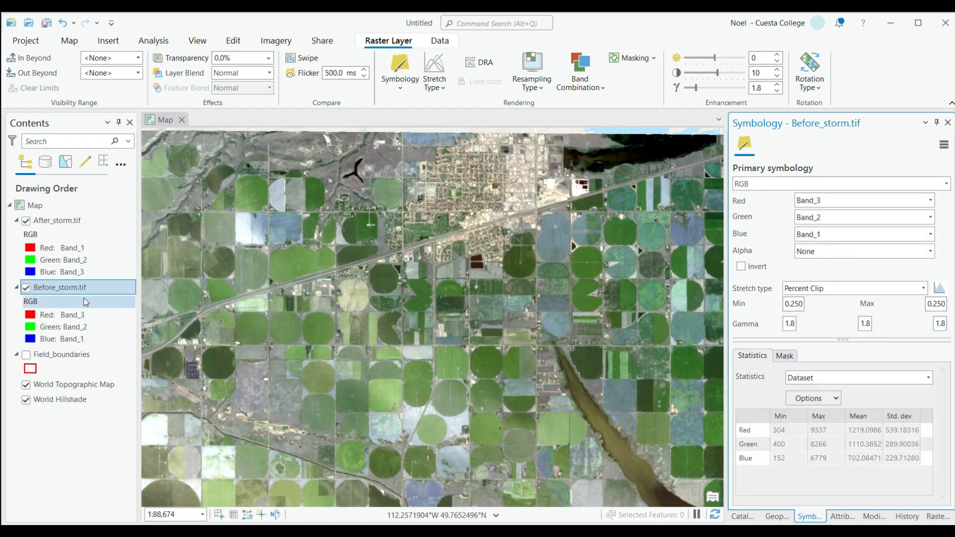
# Set the RGB symbology of After_storm.tif to Band_3 for red and Band_1 for blue
pyautogui.click(64, 223)
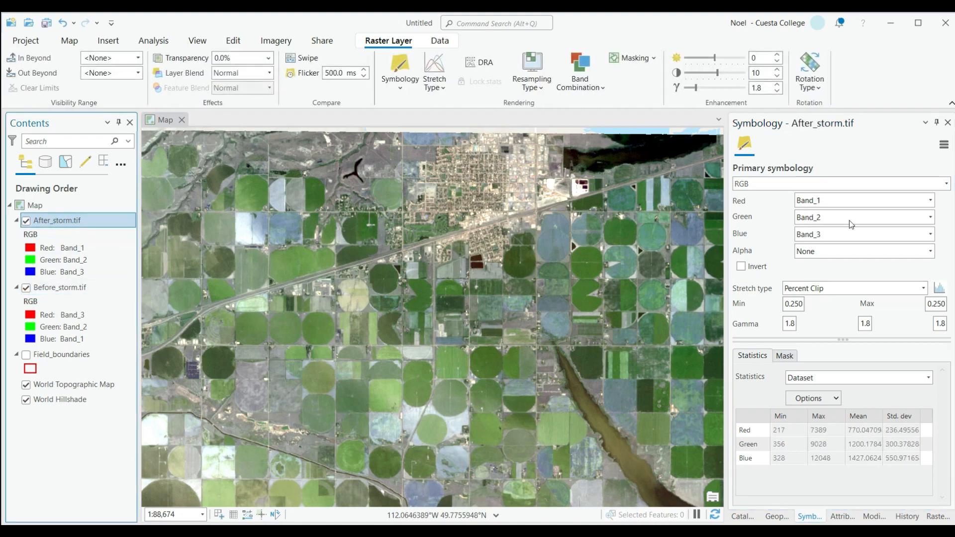
pyautogui.click(924, 206)
pyautogui.click(878, 244)
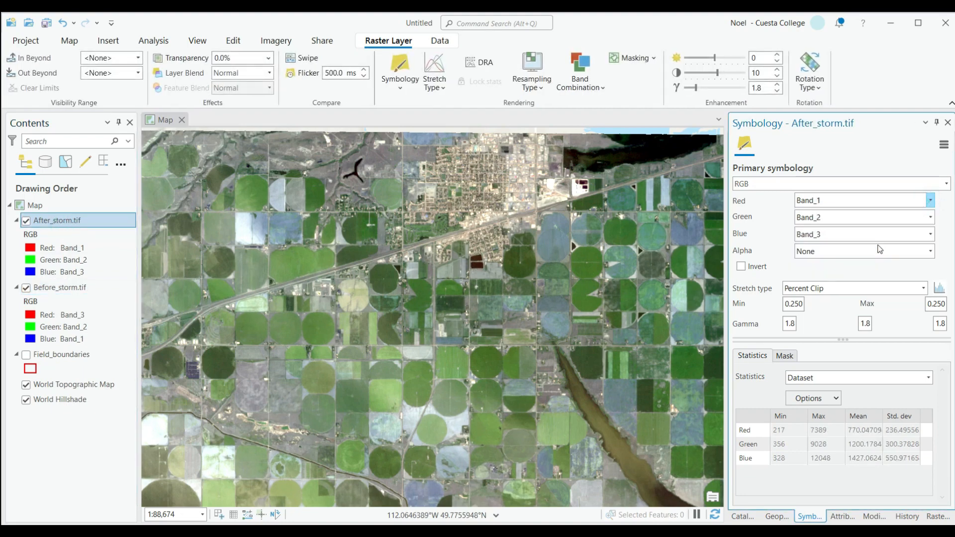
pyautogui.click(930, 235)
pyautogui.click(874, 253)
pyautogui.scroll(-2, 519, 328)
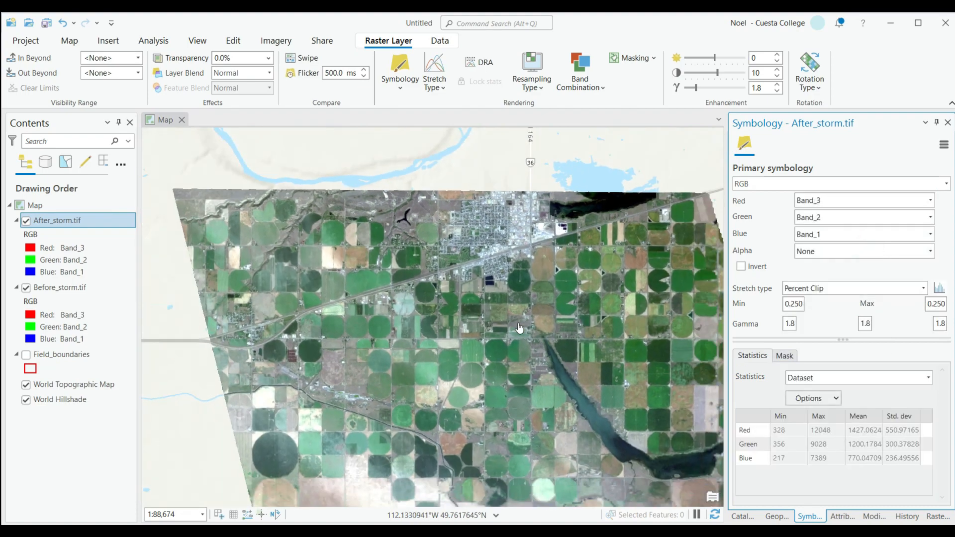
pyautogui.moveTo(514, 381); pyautogui.dragTo(417, 269)
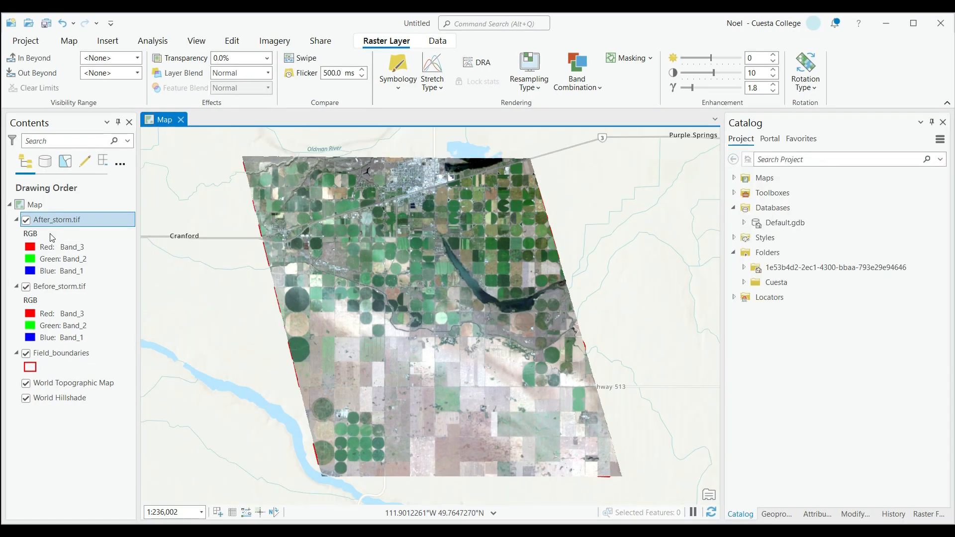
# Compare After_storm.tif with the Before_storm.tif image beneath it using the Swipe tool across the farm fields
pyautogui.click(55, 291)
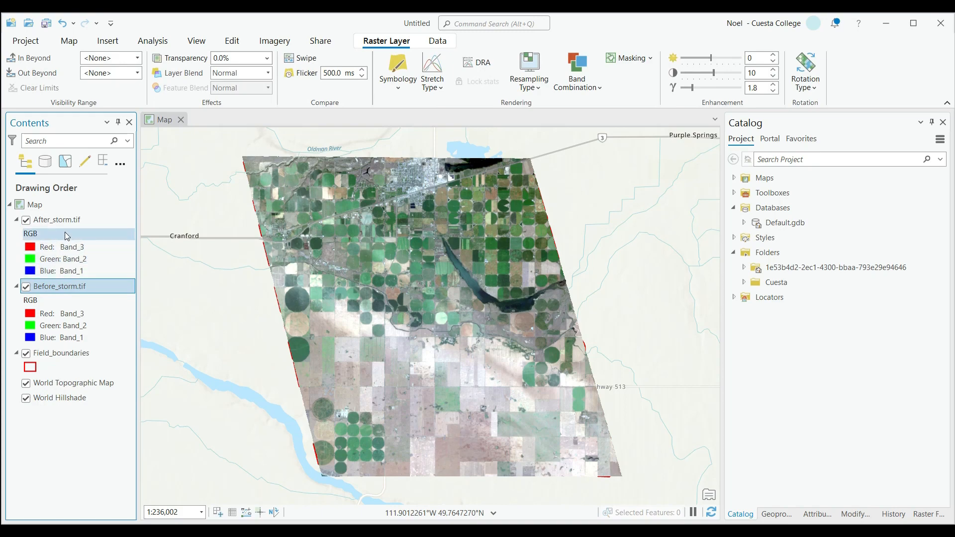
pyautogui.click(80, 220)
pyautogui.scroll(3, 406, 234)
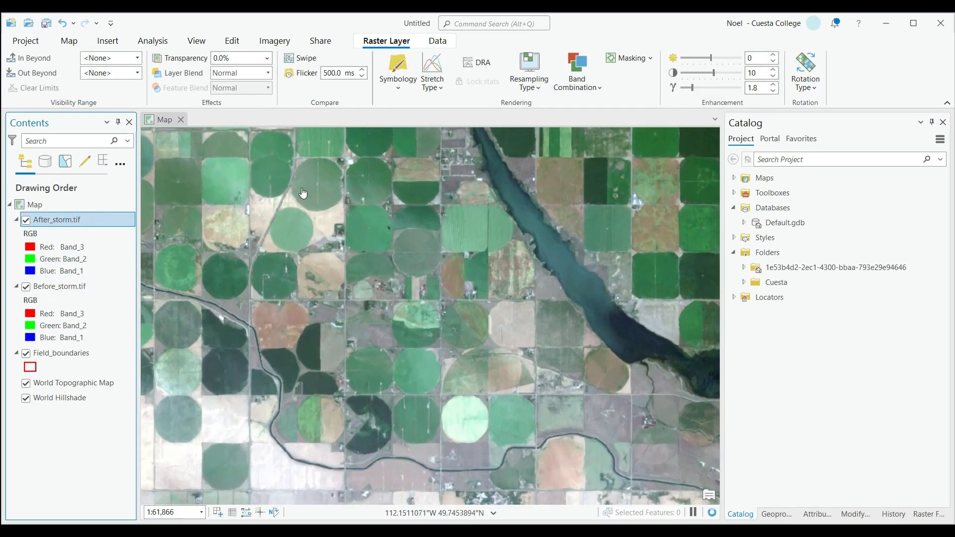
pyautogui.scroll(-1, 406, 234)
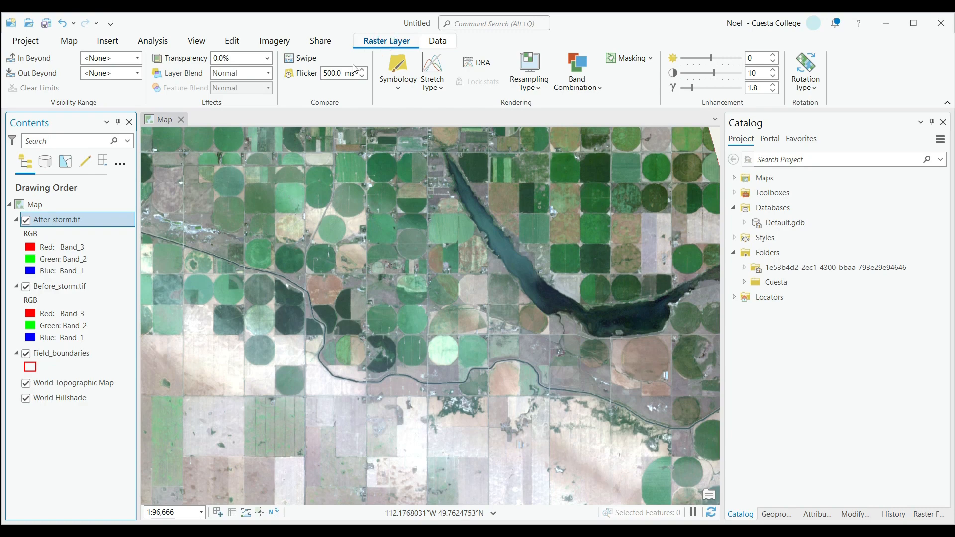
pyautogui.click(302, 59)
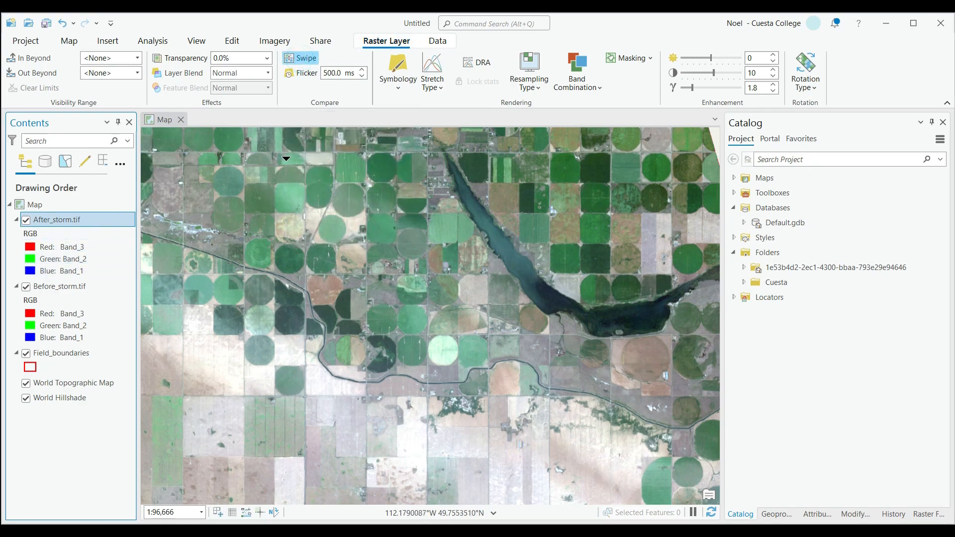
pyautogui.moveTo(380, 131); pyautogui.dragTo(413, 224)
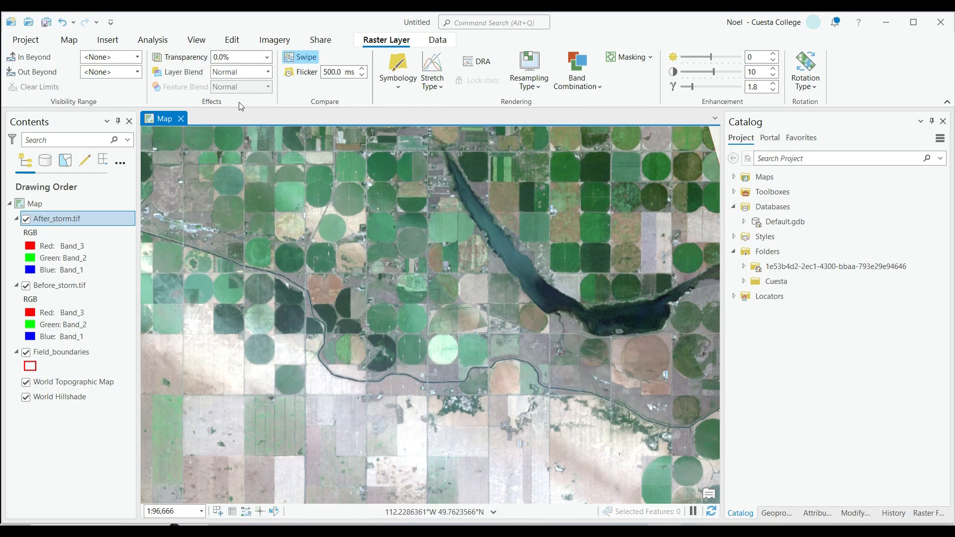
# Examine the spectral band values of fields and bare ground in After_storm.tif with Image Information, closing it when done
pyautogui.click(279, 42)
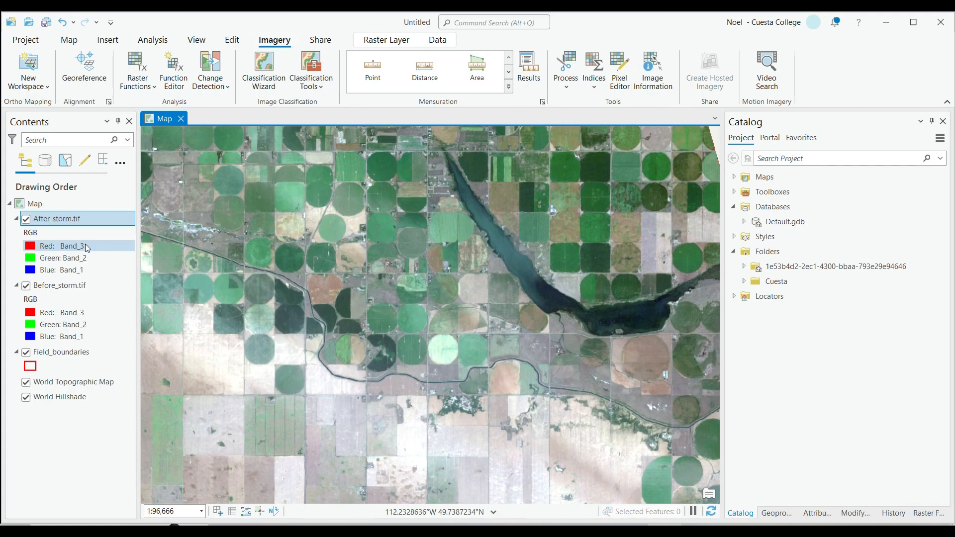
pyautogui.click(656, 75)
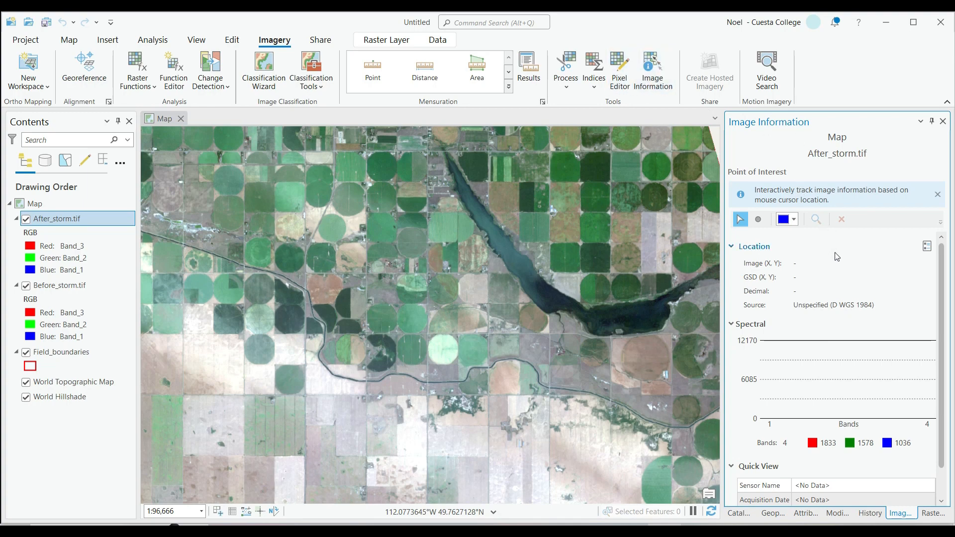
pyautogui.click(69, 40)
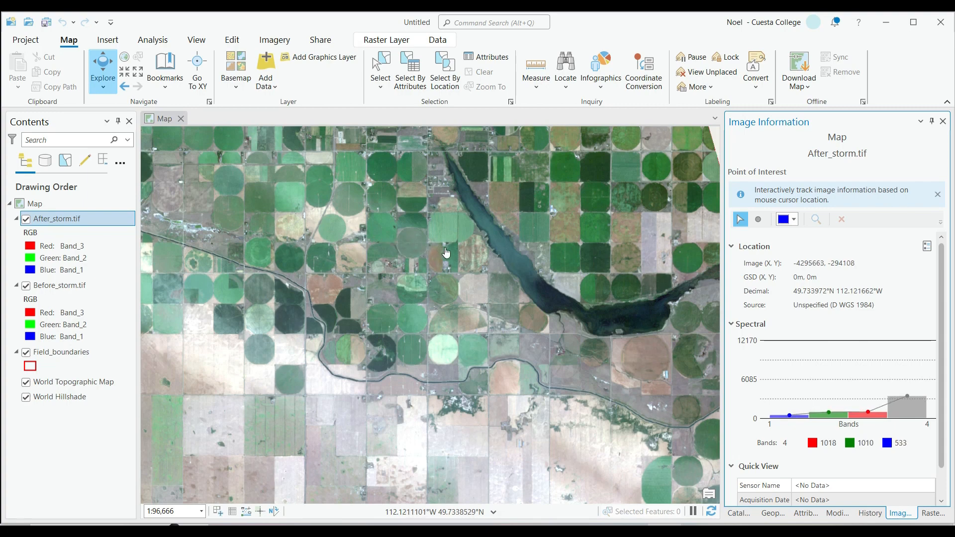
pyautogui.scroll(3, 599, 264)
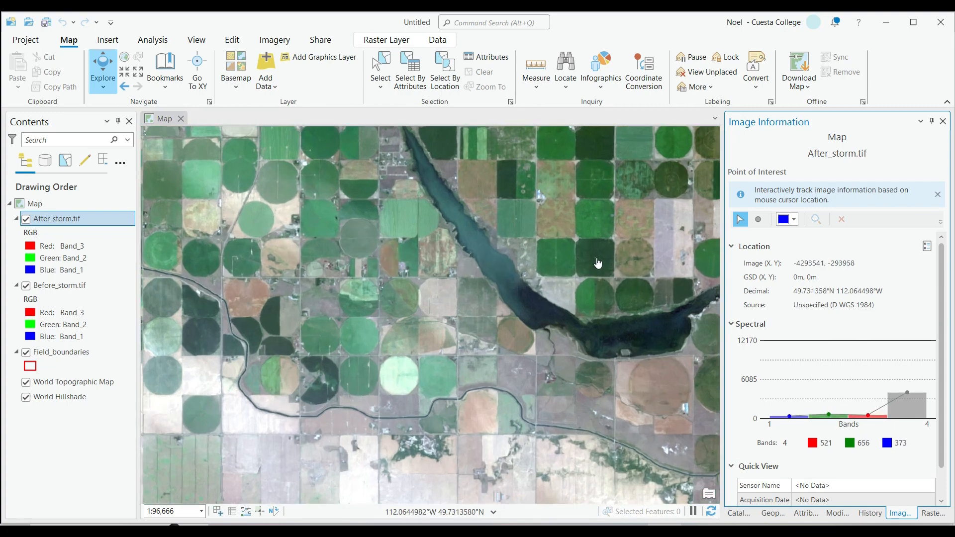
pyautogui.scroll(5, 598, 263)
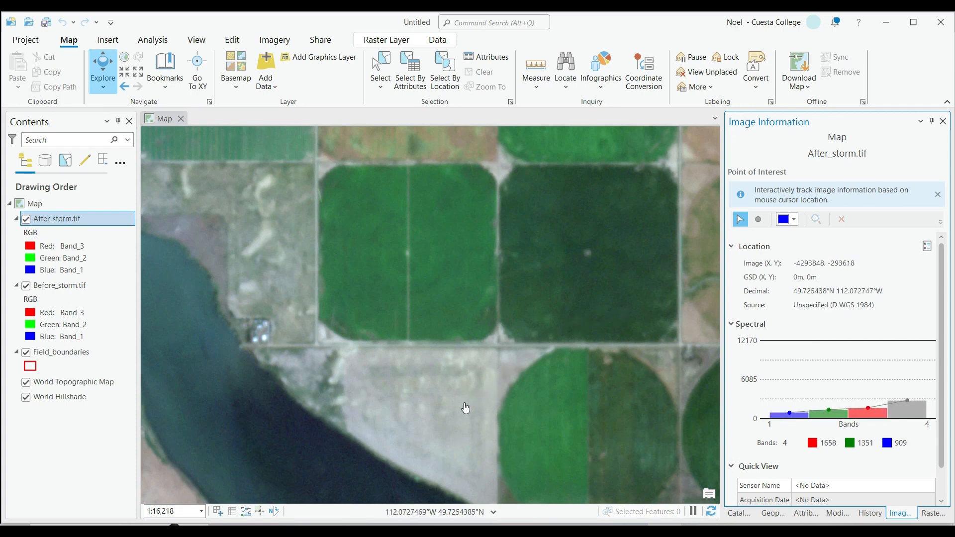
pyautogui.scroll(2, 447, 419)
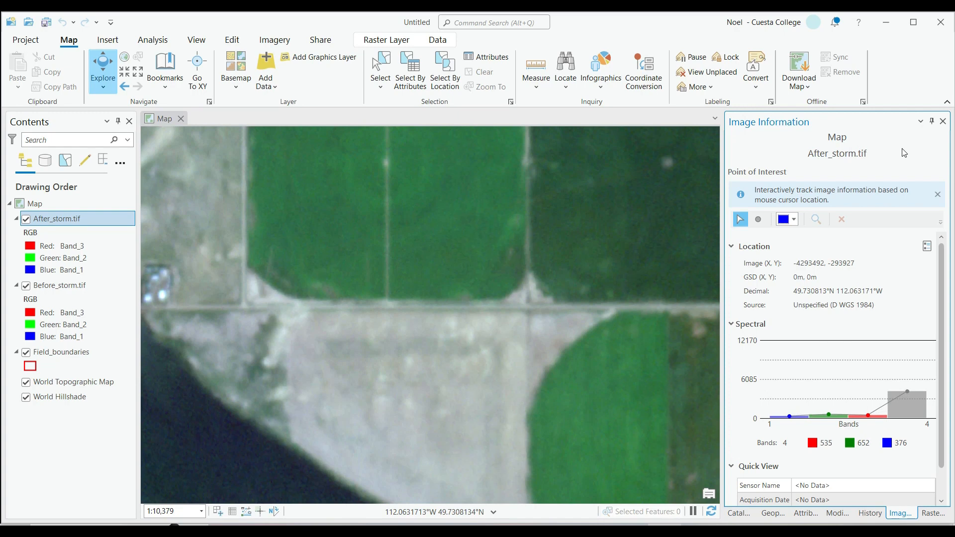
pyautogui.click(943, 121)
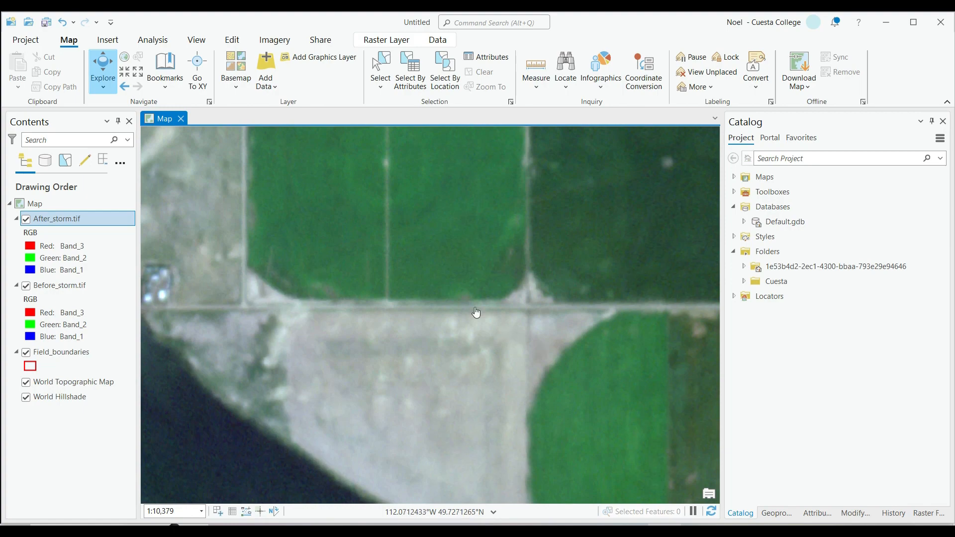
# Select the Before_storm.tif layer and hide the After_storm.tif layer
pyautogui.scroll(-5, 465, 305)
pyautogui.scroll(-3, 465, 305)
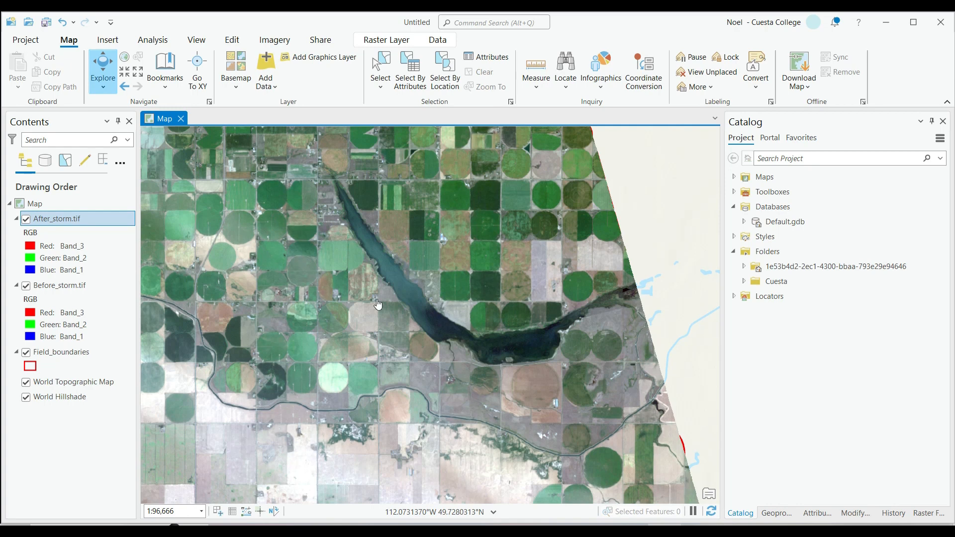
pyautogui.click(56, 287)
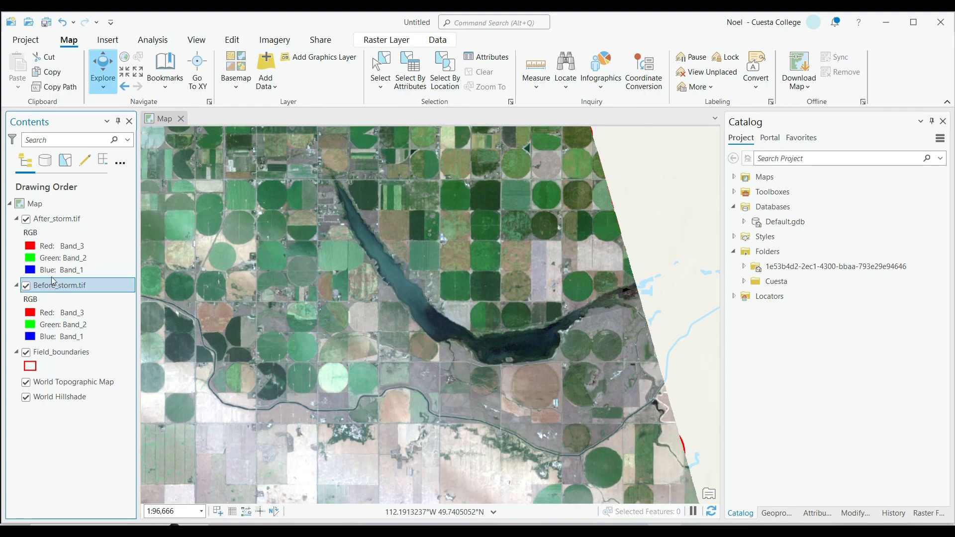
pyautogui.click(26, 219)
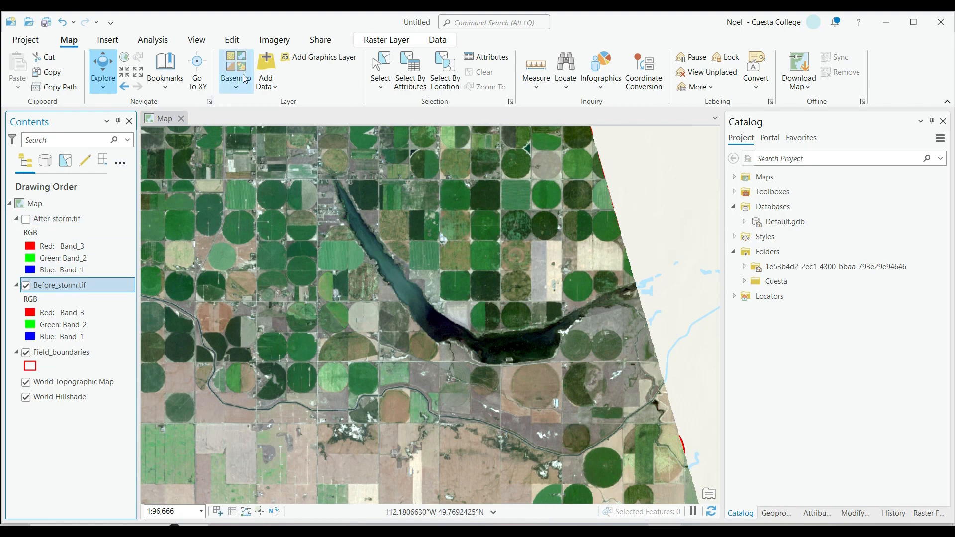
# Create a SAVI layer from Before_storm.tif with 4 - Band_4 as near infrared, 3 - Band_3 as red and a 0.5 soil-brightness correction factor
pyautogui.click(283, 40)
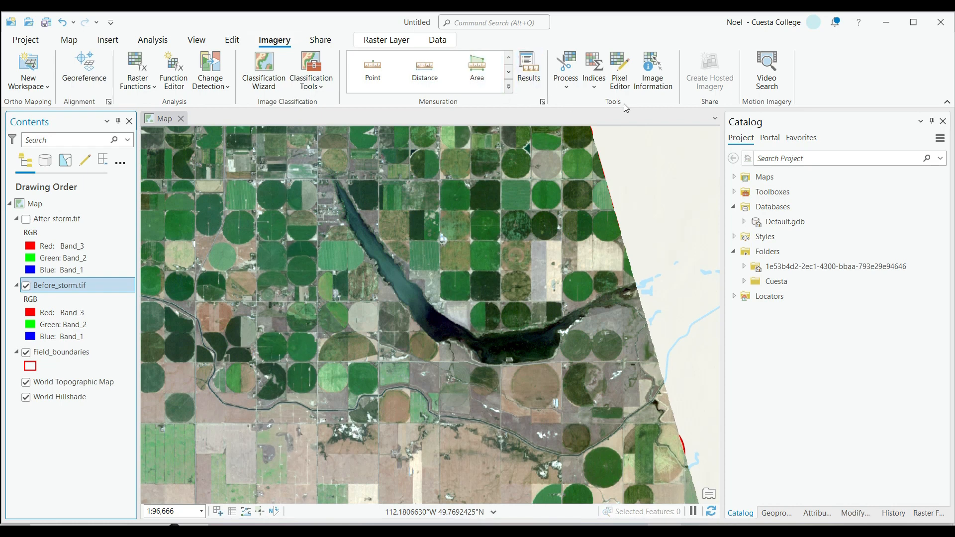
pyautogui.click(595, 80)
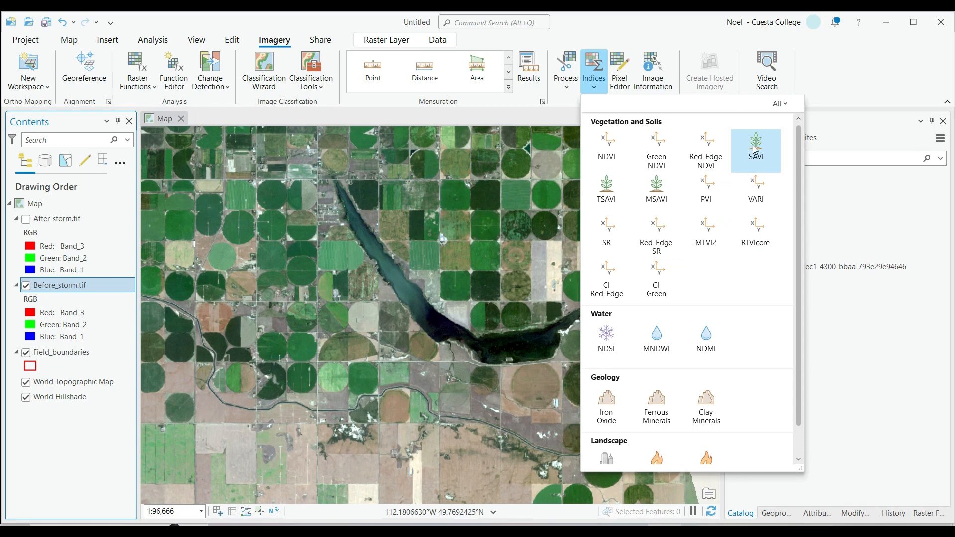
pyautogui.moveTo(754, 157)
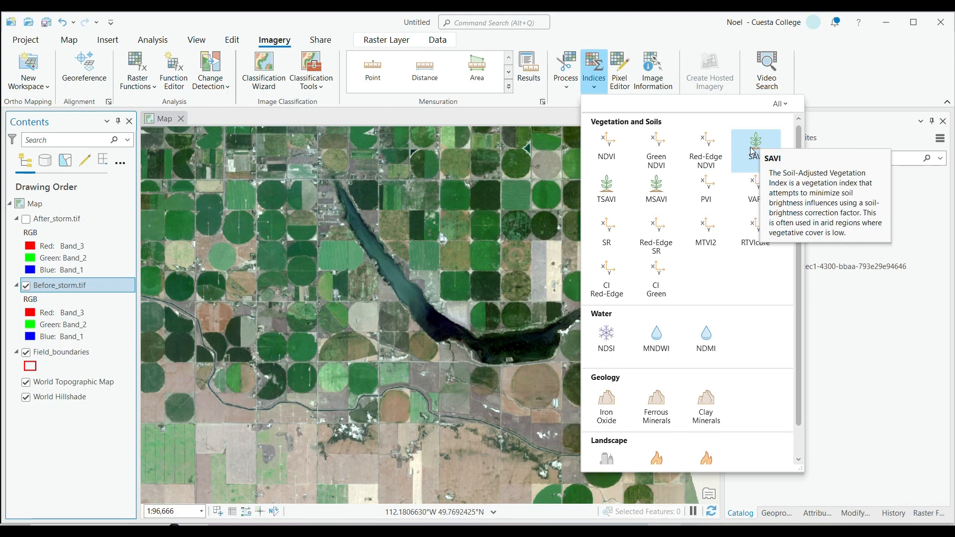
pyautogui.click(753, 148)
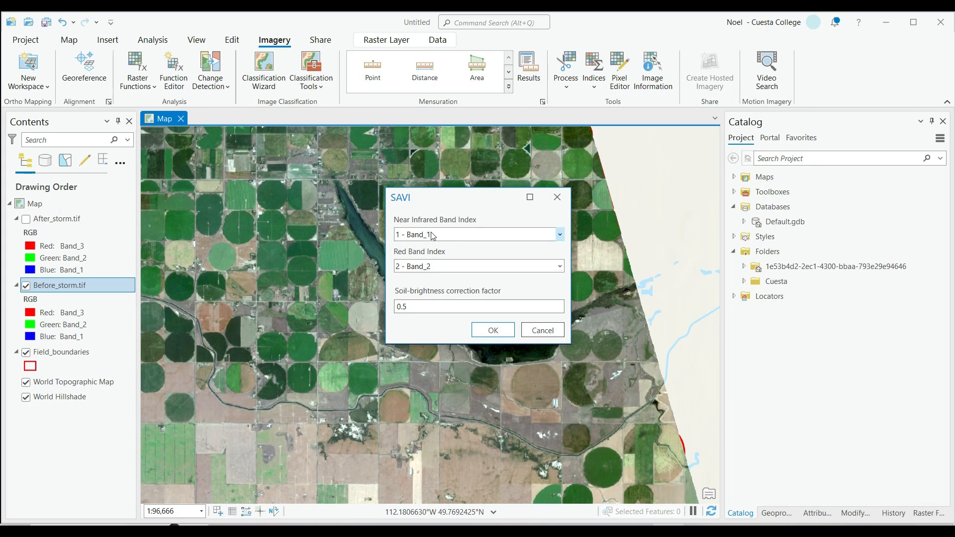
pyautogui.click(458, 238)
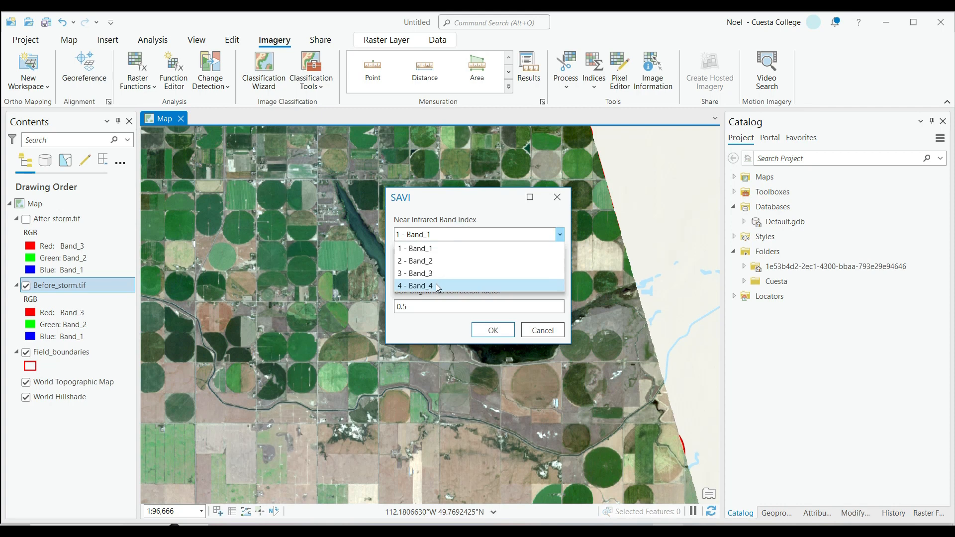
pyautogui.click(437, 287)
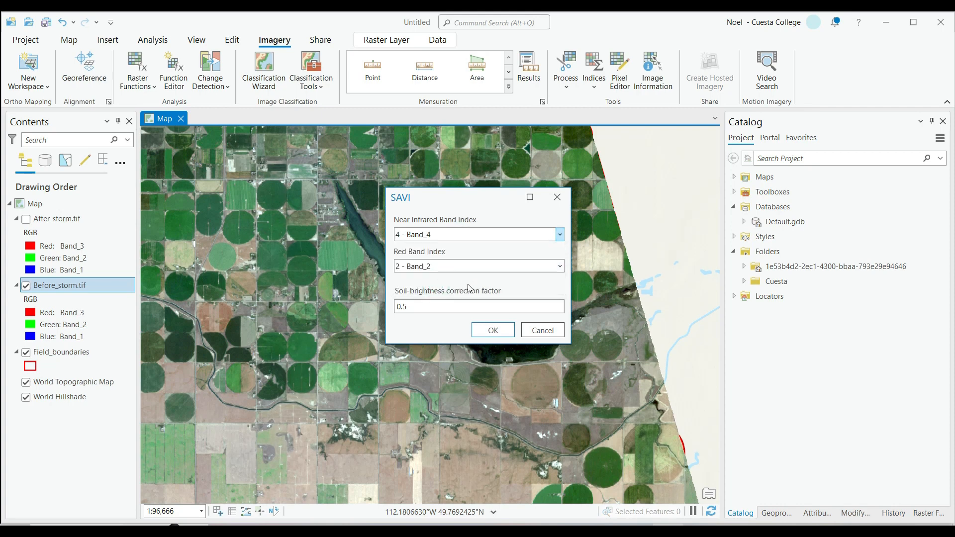
pyautogui.click(456, 267)
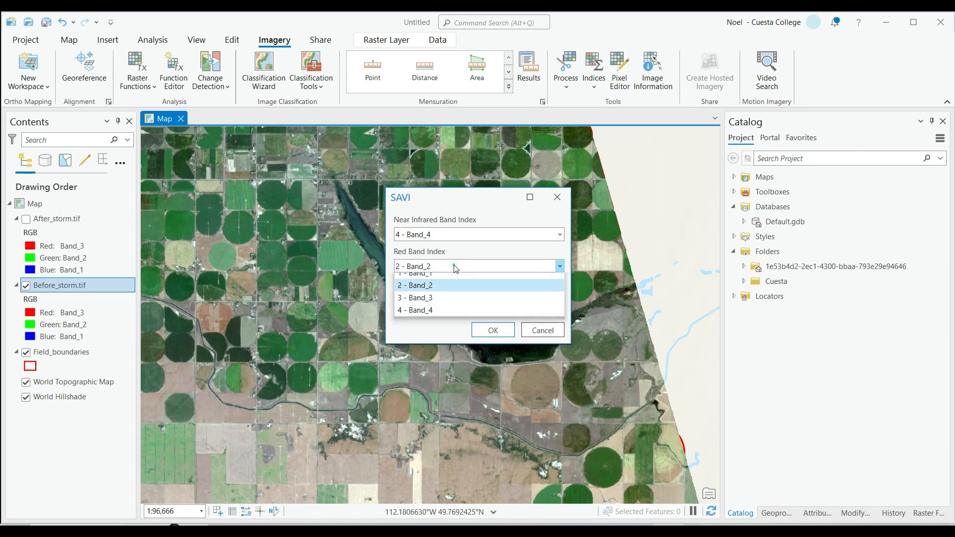
pyautogui.click(445, 305)
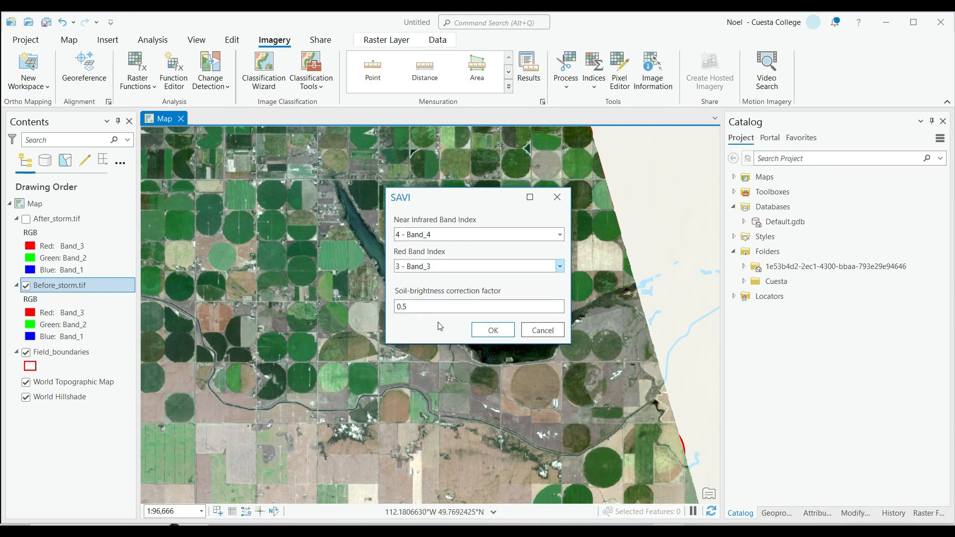
pyautogui.click(493, 331)
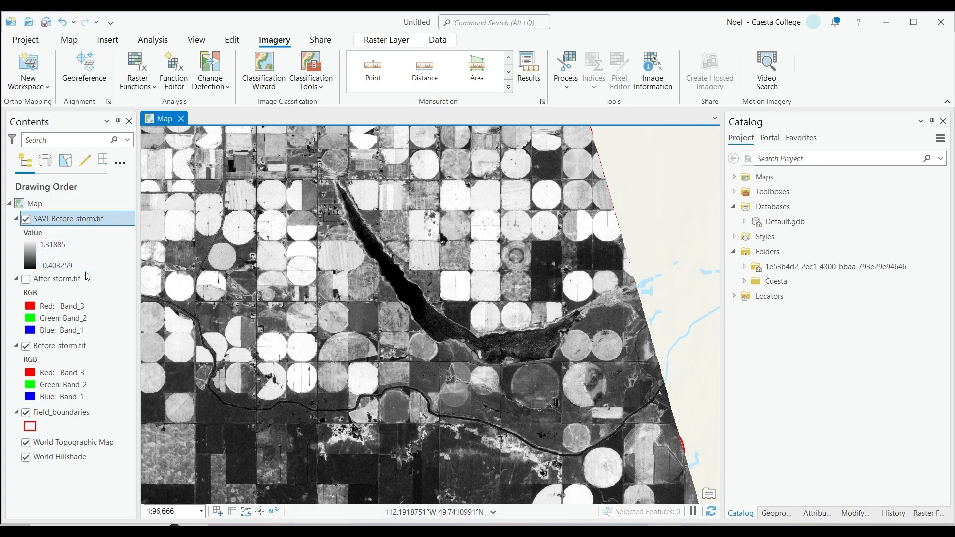
# Hide the SAVI_Before_storm.tif and Before_storm.tif layers, and show and select the After_storm.tif layer
pyautogui.moveTo(235, 322); pyautogui.dragTo(393, 338)
pyautogui.scroll(-2, 412, 302)
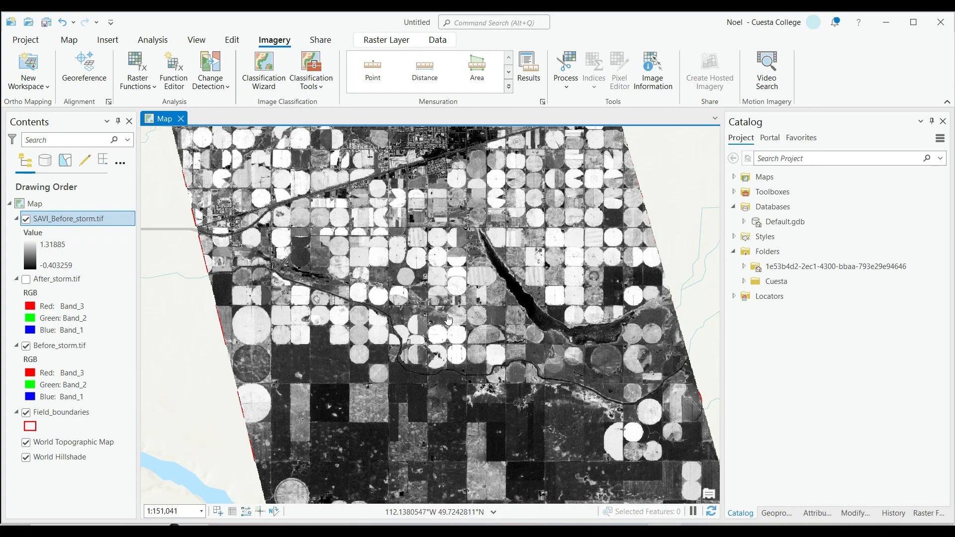
pyautogui.scroll(-2, 448, 318)
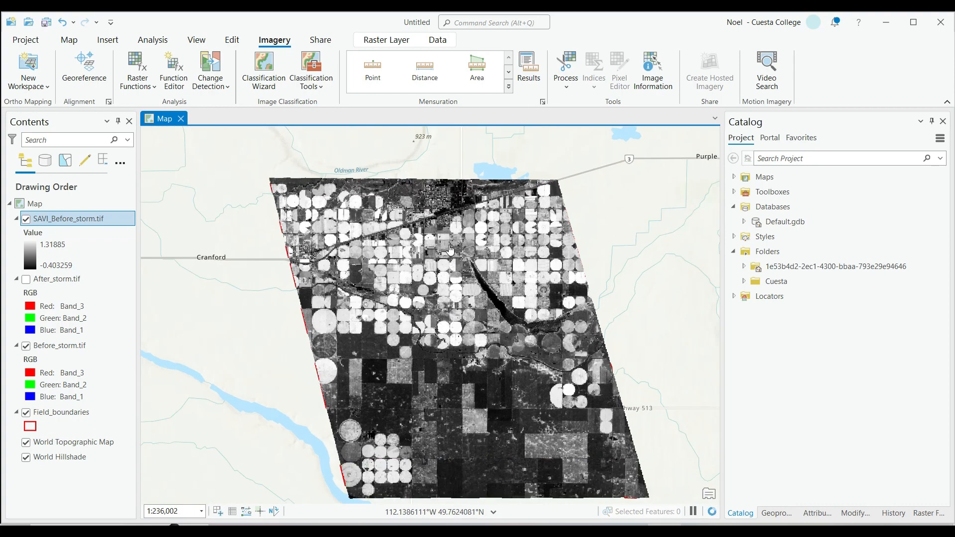
pyautogui.scroll(4, 450, 250)
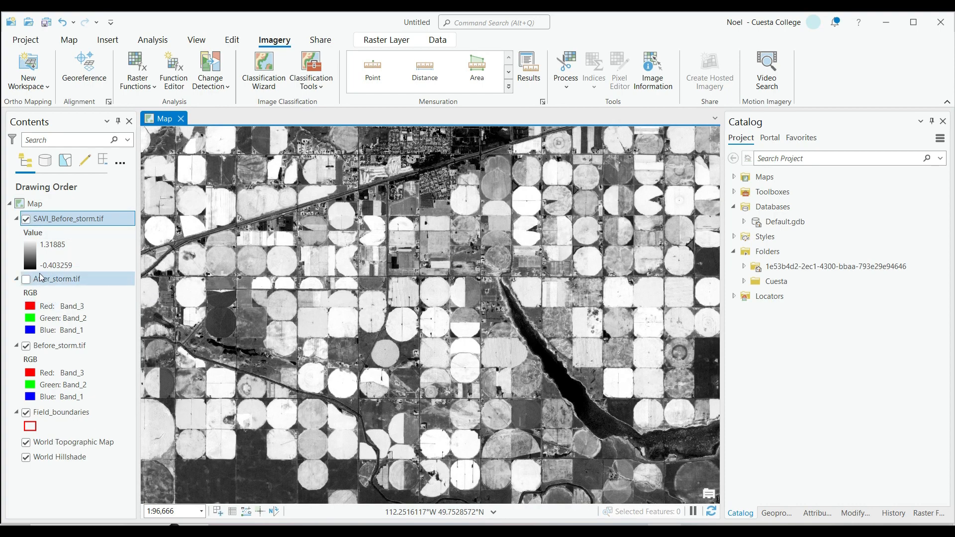
pyautogui.click(26, 219)
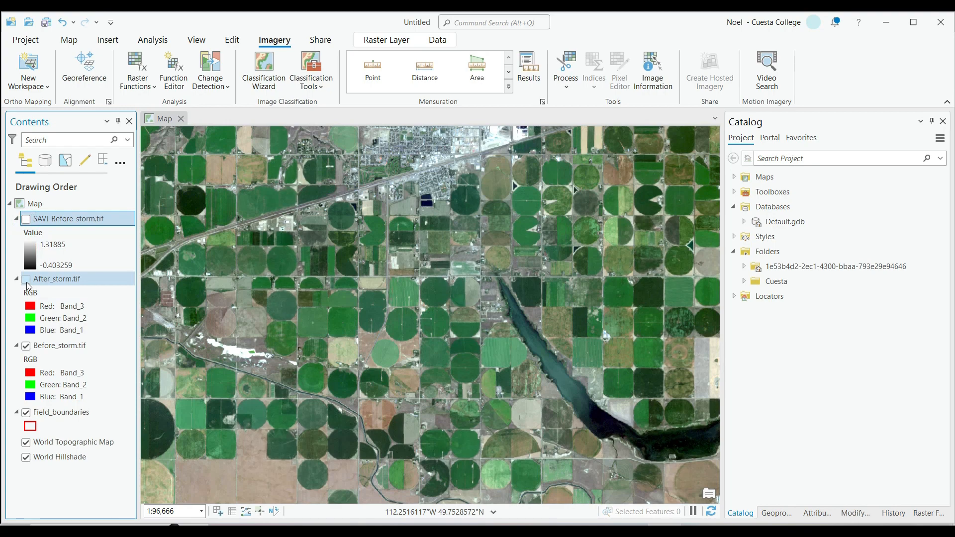
pyautogui.click(26, 280)
pyautogui.click(26, 346)
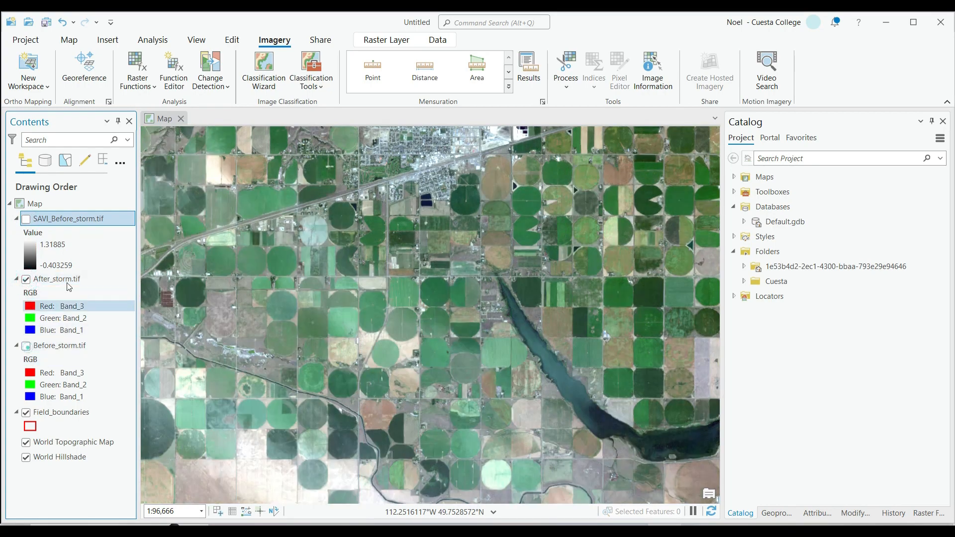
pyautogui.click(66, 280)
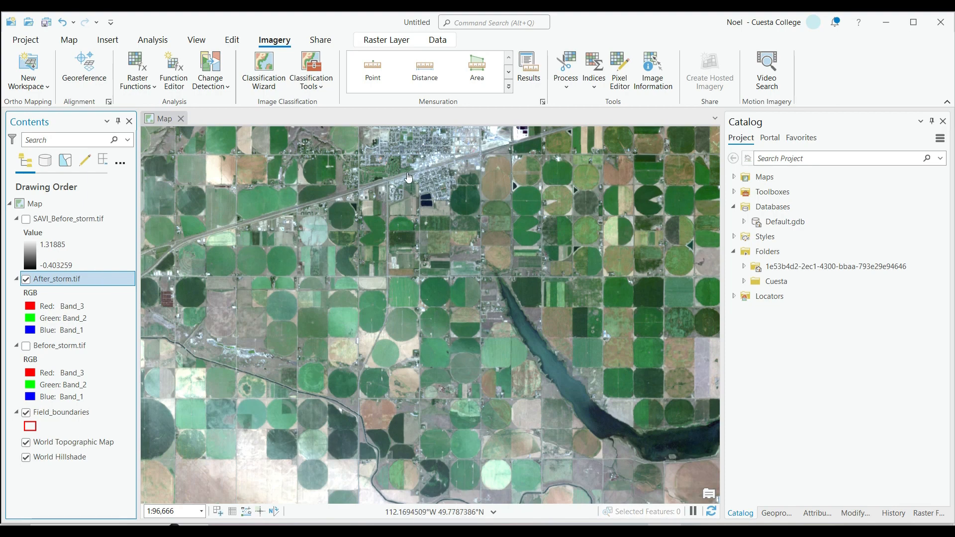
# Create a SAVI layer from After_storm.tif with 4 - Band_4 as near infrared, 3 - Band_3 as red and a 0.5 soil-brightness correction factor
pyautogui.click(593, 87)
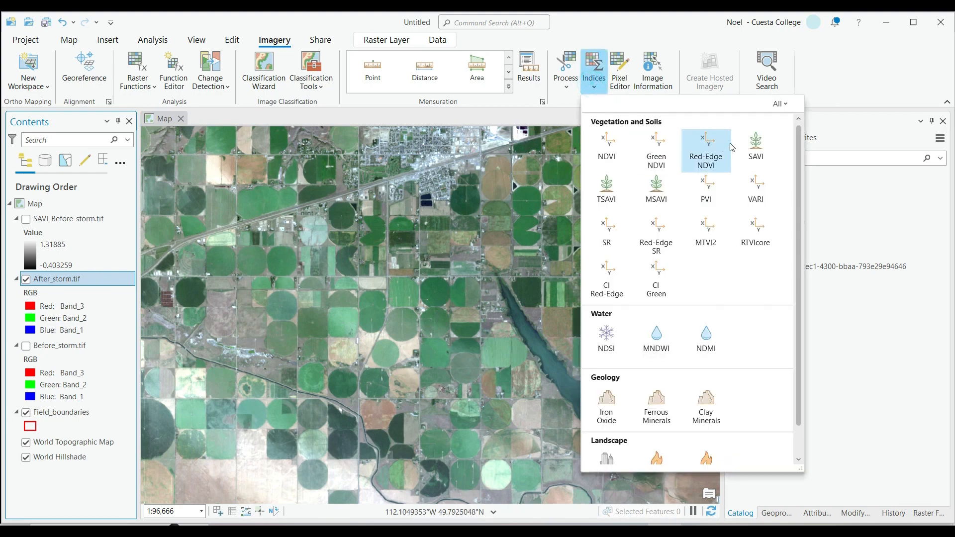
pyautogui.click(760, 142)
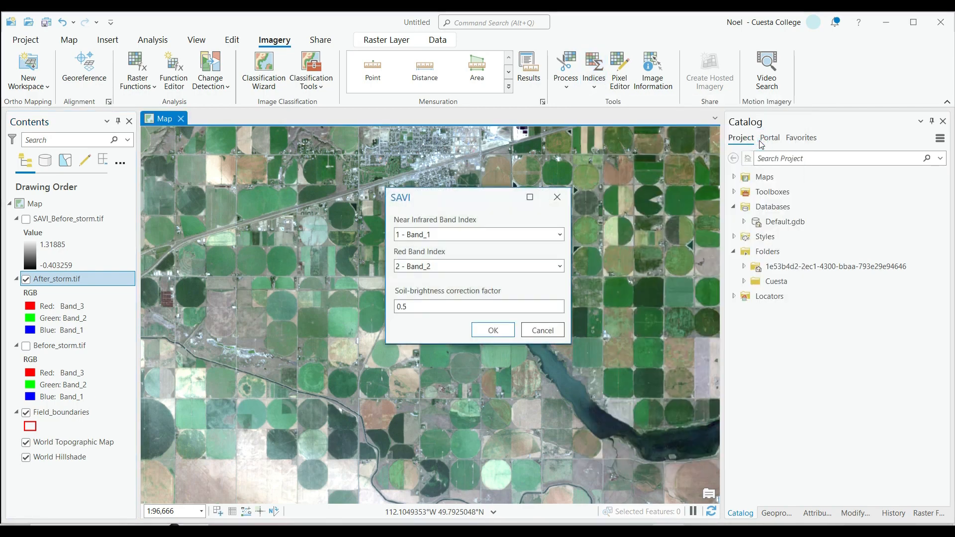
pyautogui.click(463, 237)
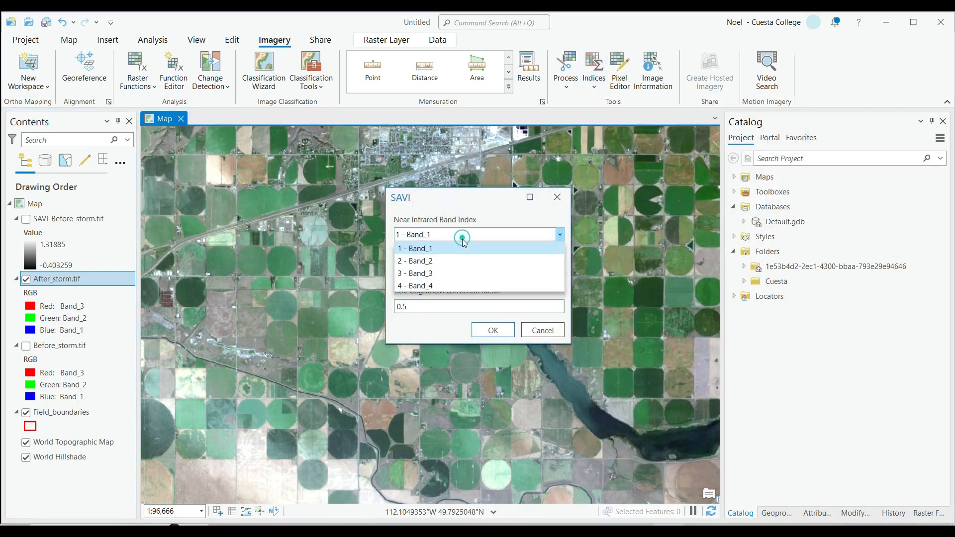
pyautogui.click(455, 287)
pyautogui.click(455, 266)
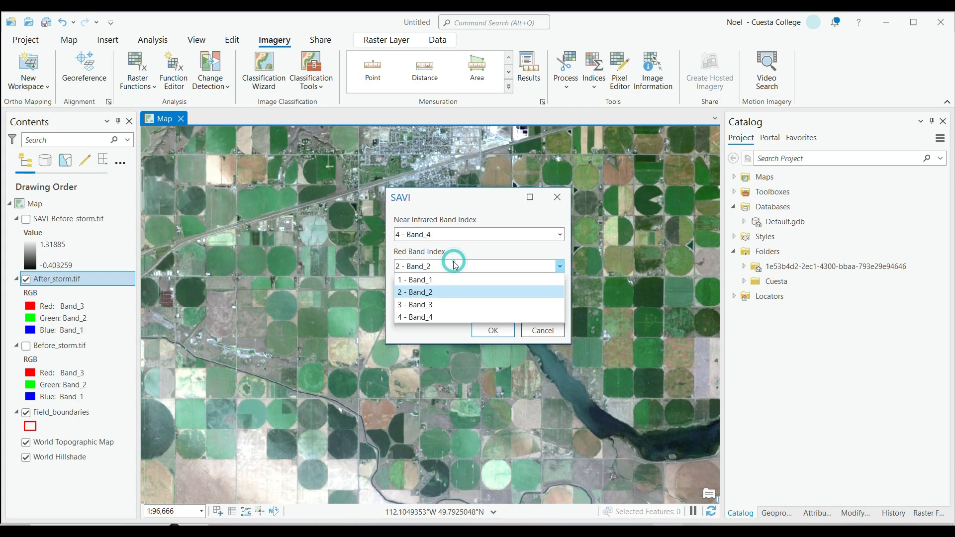
pyautogui.click(439, 309)
pyautogui.click(435, 304)
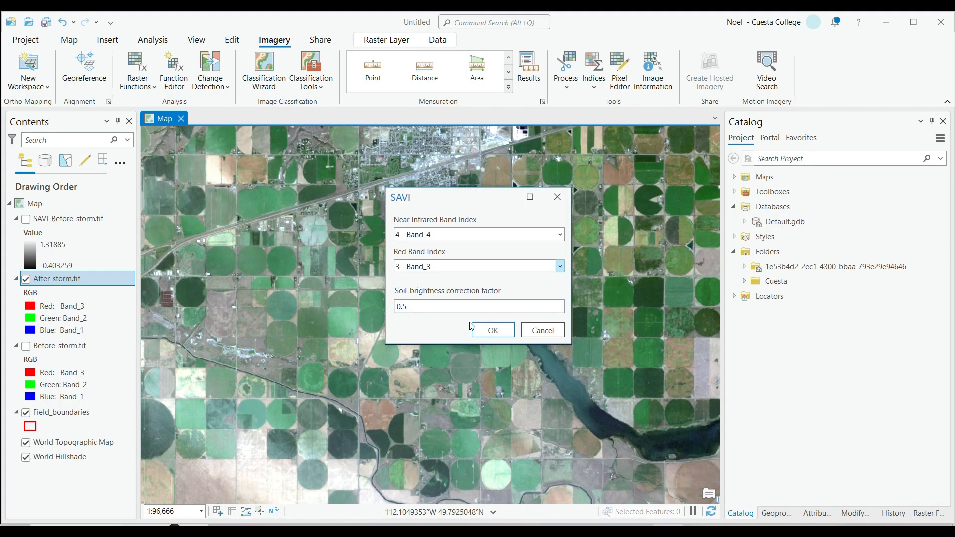
pyautogui.click(493, 331)
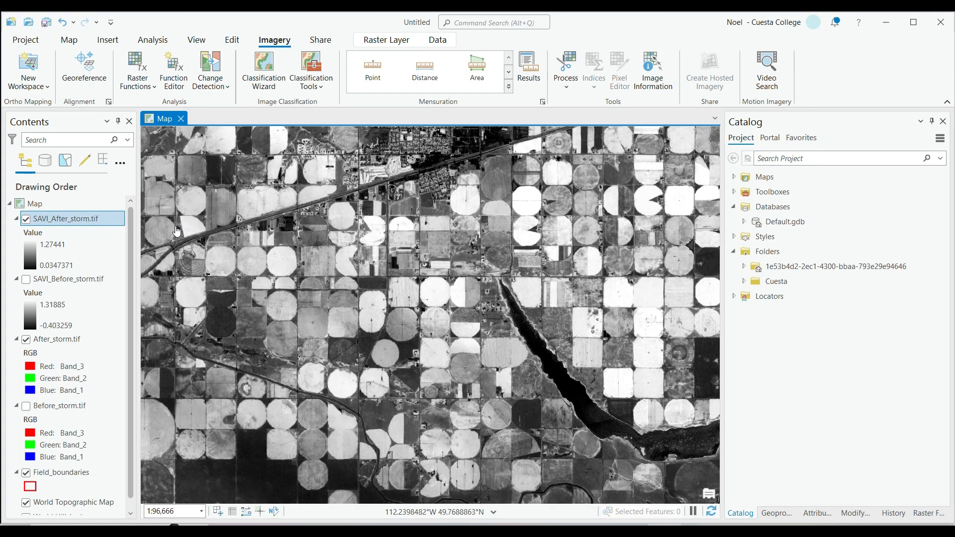
# Show SAVI_Before_storm.tif and compare it with SAVI_After_storm.tif across the fields using the Swipe tool, returning to the Explore tool when done
pyautogui.moveTo(314, 398); pyautogui.dragTo(342, 196)
pyautogui.scroll(-3, 294, 348)
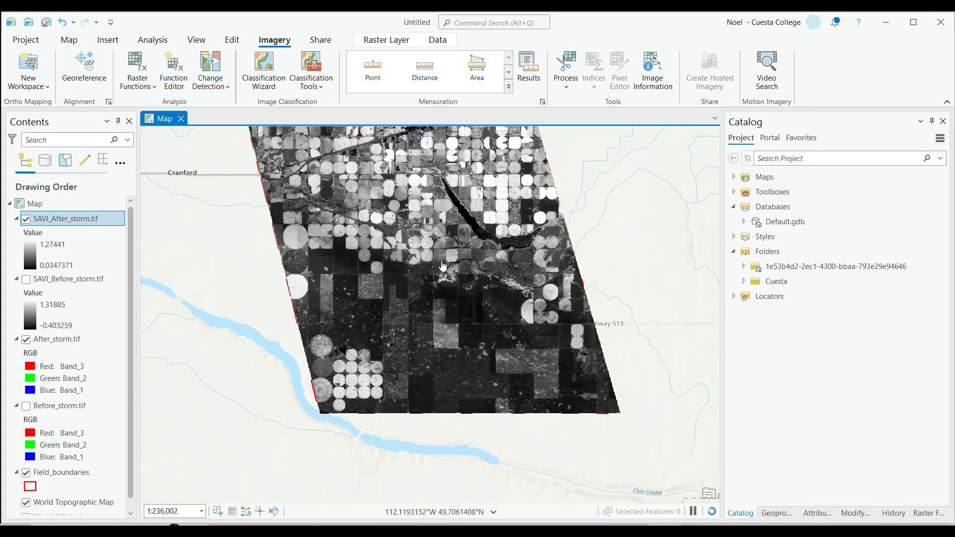
pyautogui.click(26, 279)
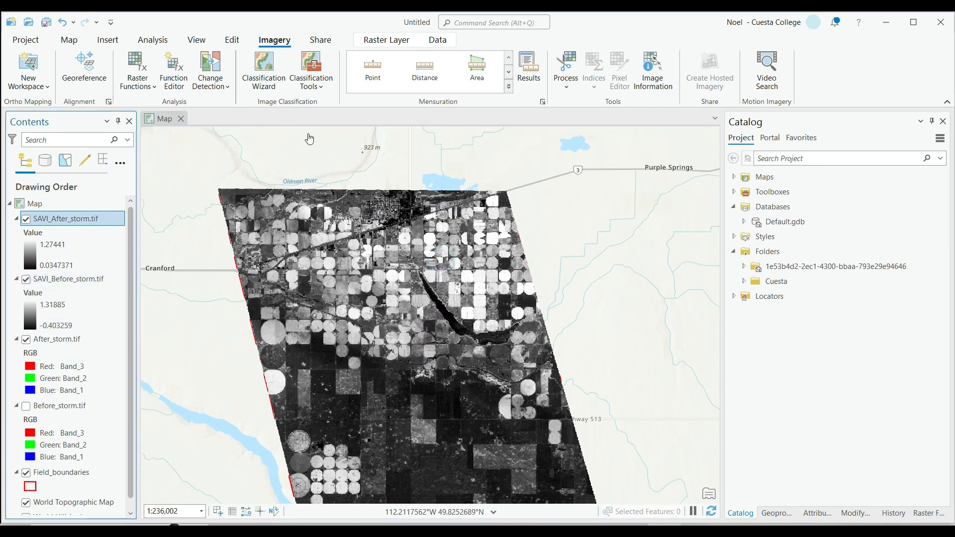
pyautogui.click(381, 42)
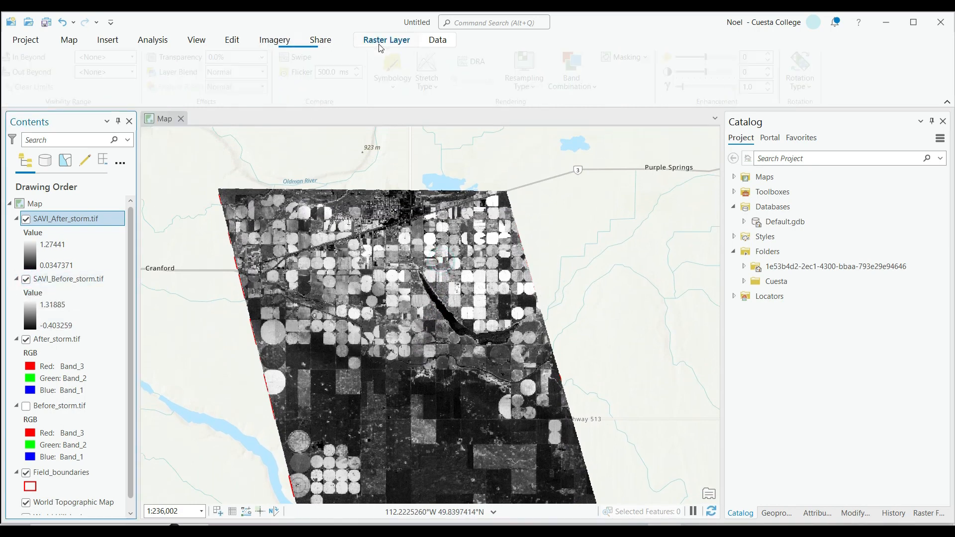
pyautogui.click(306, 58)
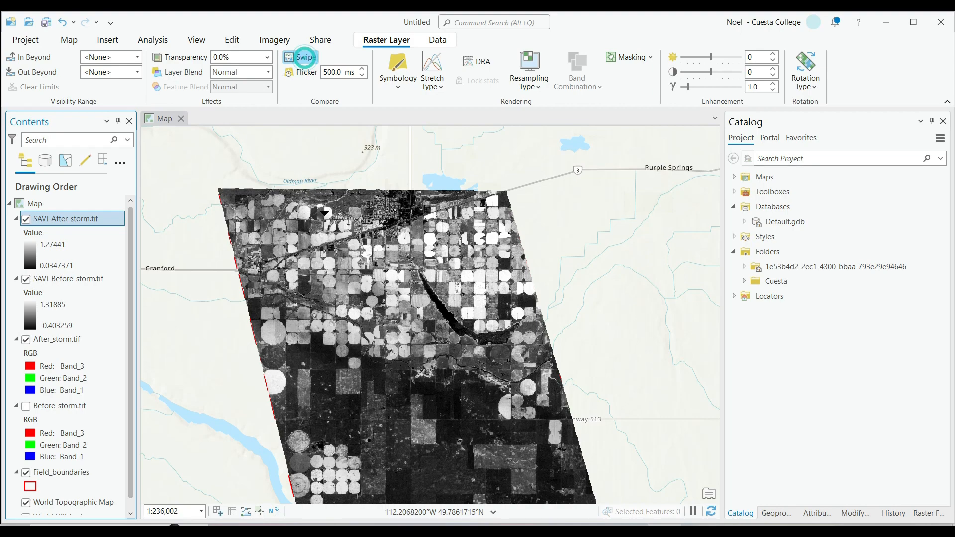
pyautogui.moveTo(350, 189)
pyautogui.mouseDown()
pyautogui.moveTo(355, 291)
pyautogui.moveTo(361, 187)
pyautogui.mouseUp()
pyautogui.scroll(3, 376, 274)
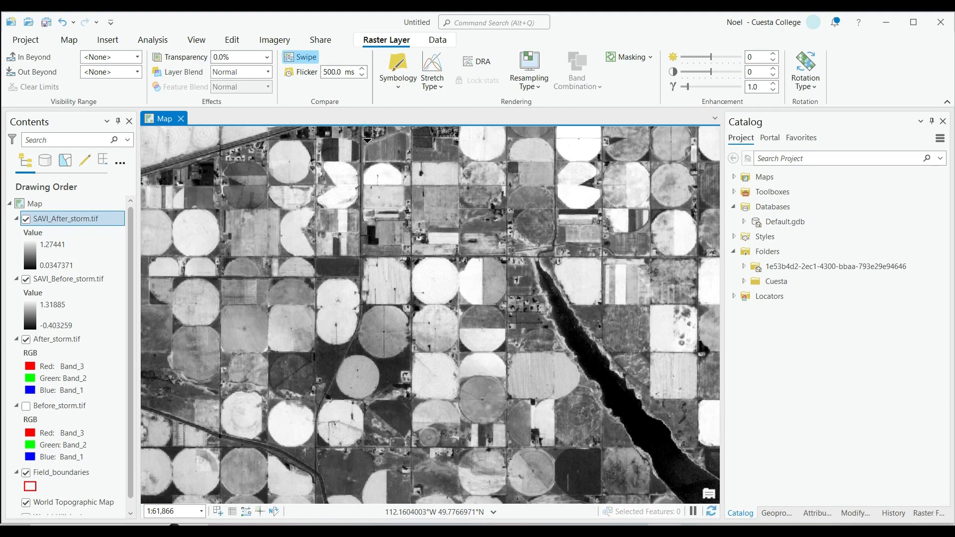
pyautogui.moveTo(366, 128); pyautogui.dragTo(387, 115)
pyautogui.click(70, 40)
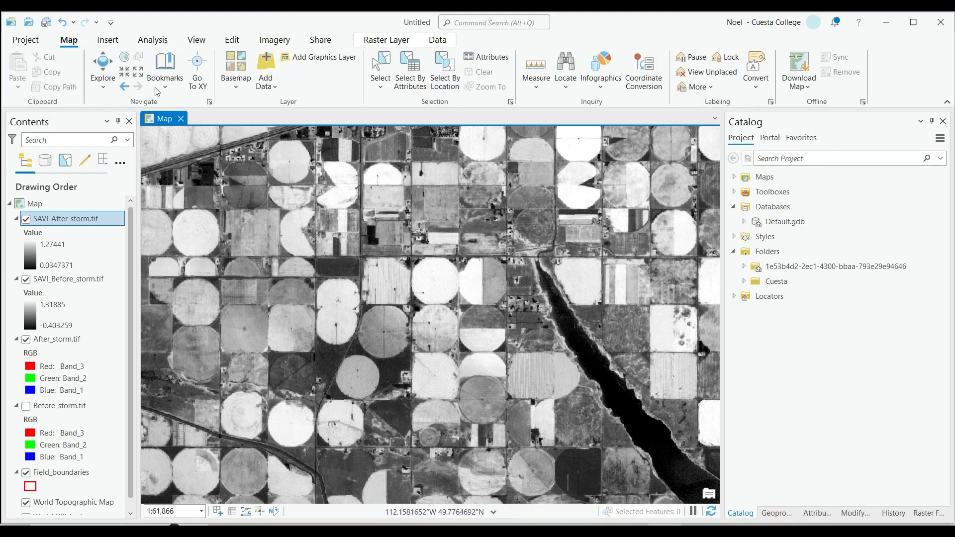
pyautogui.click(104, 68)
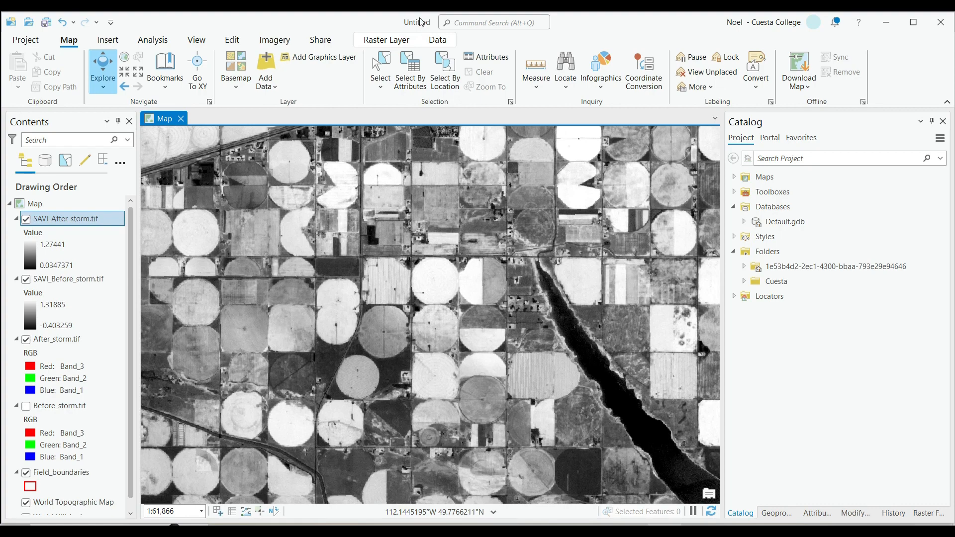
# Save the project as Corn field damage in the Cuesta folder
pyautogui.hotkey('ctrl', 's')
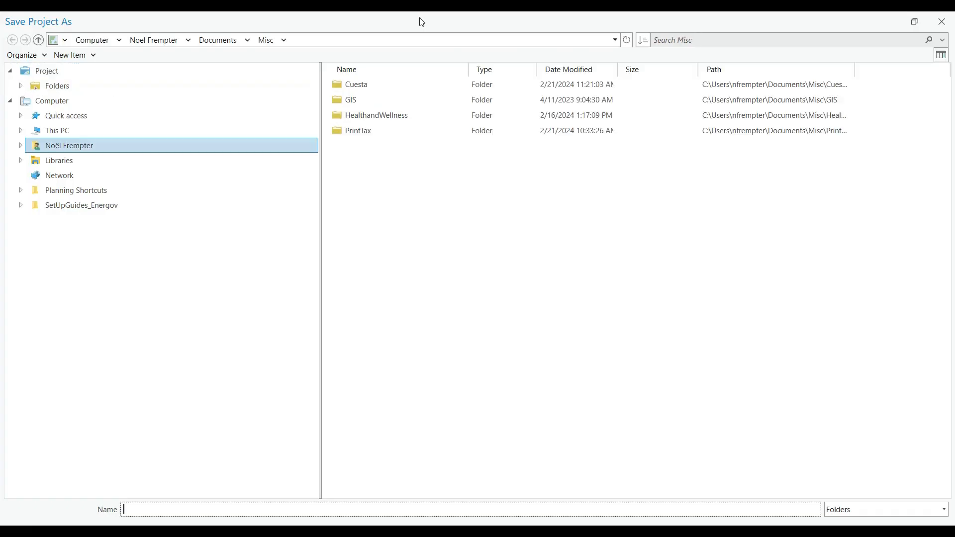
pyautogui.click(405, 85)
pyautogui.doubleClick(405, 86)
pyautogui.rightClick(391, 125)
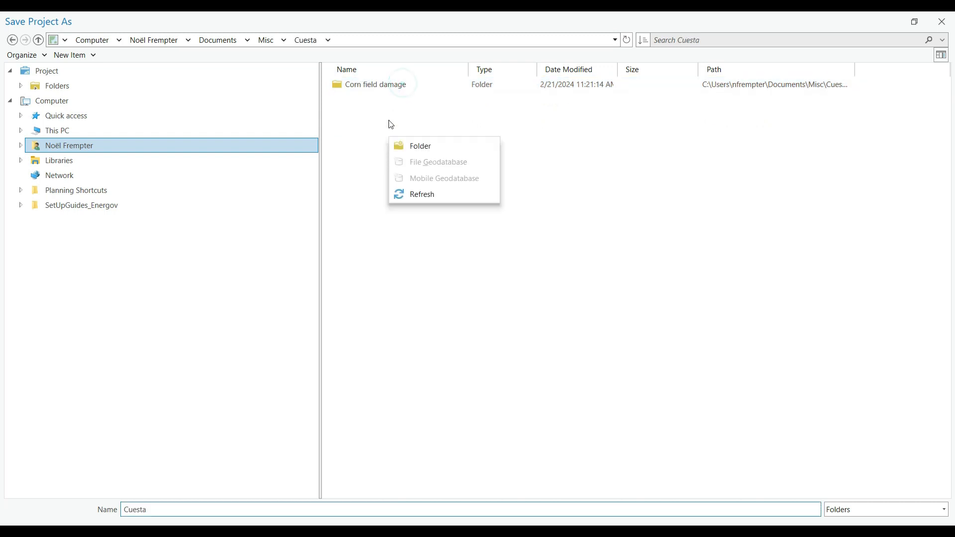
pyautogui.click(385, 84)
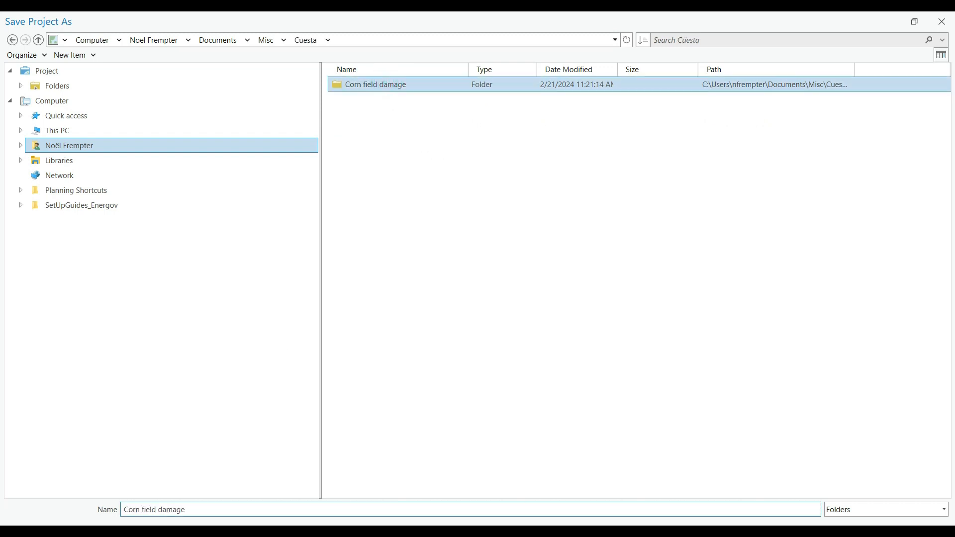
pyautogui.press('Return')
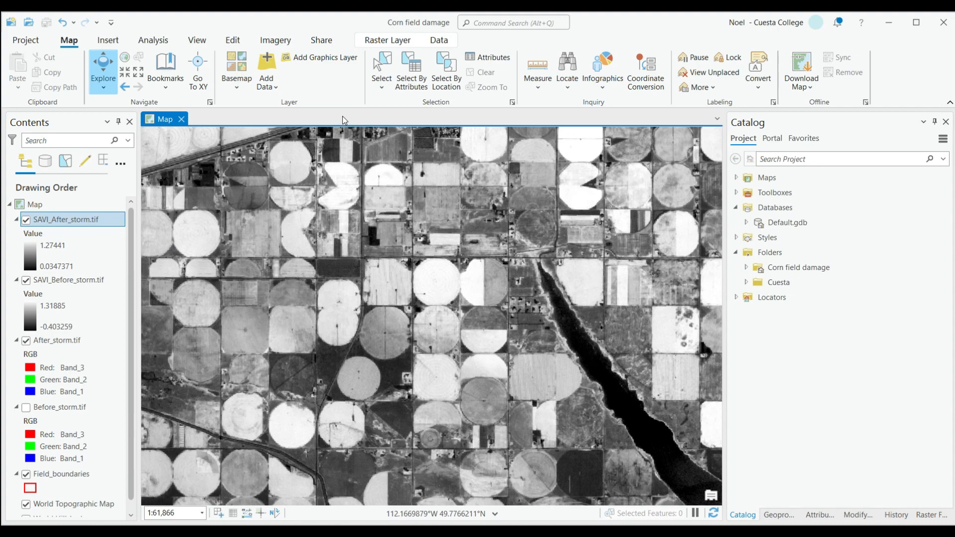
# Search the raster functions for "compute change" and open the Compute Change function's parameters
pyautogui.click(277, 42)
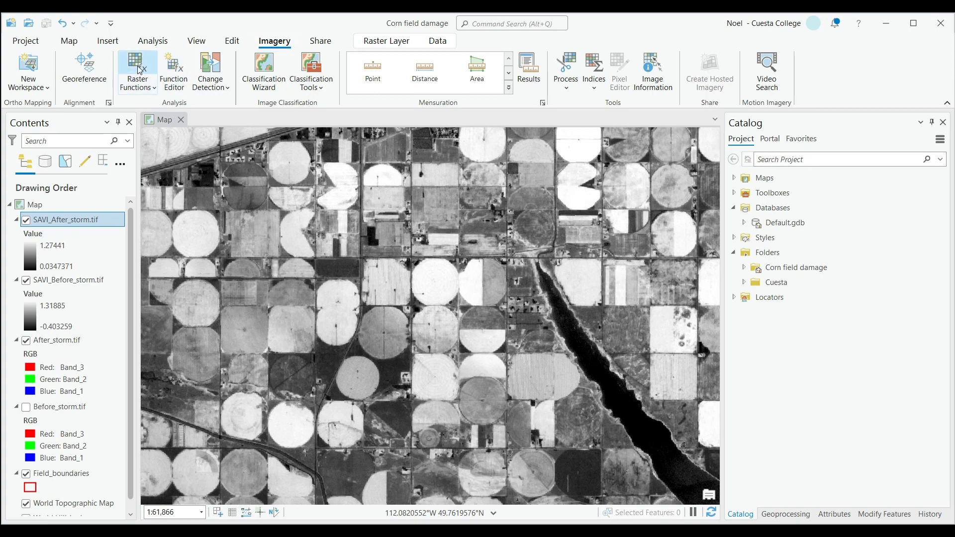
pyautogui.click(131, 75)
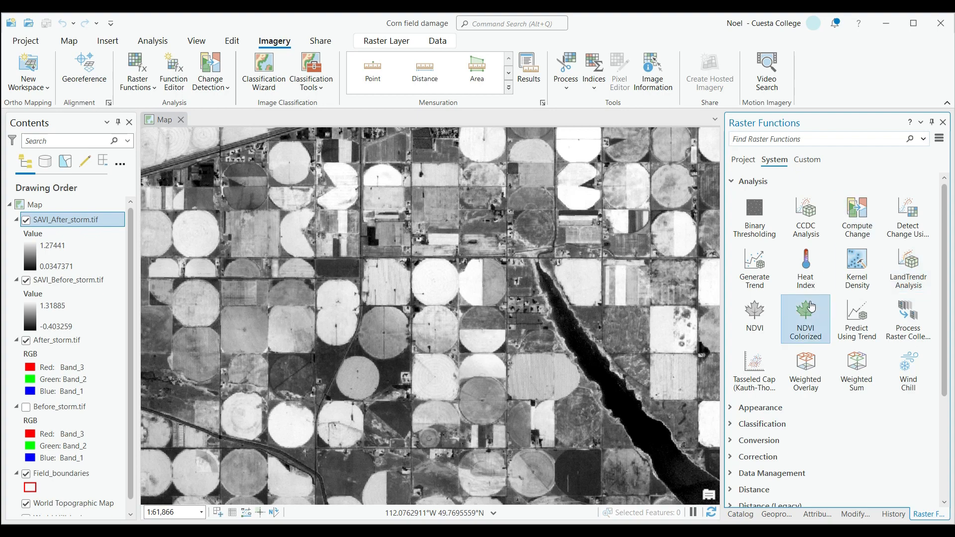
pyautogui.click(800, 133)
pyautogui.write('compute change')
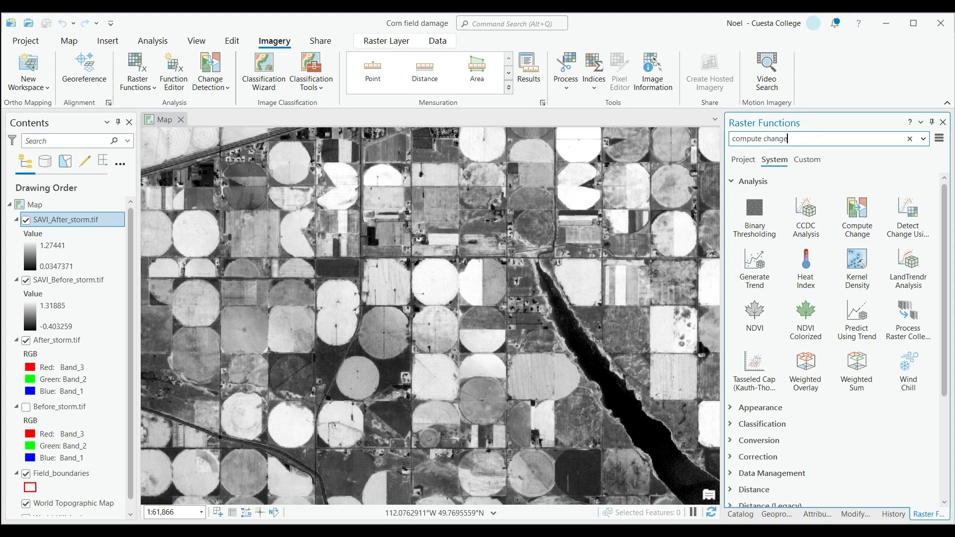
pyautogui.press('Return')
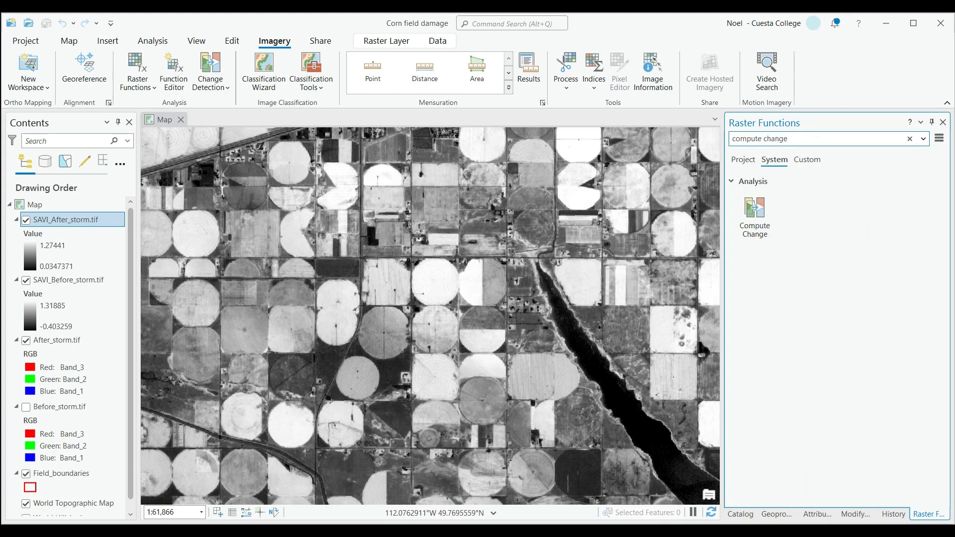
pyautogui.click(754, 219)
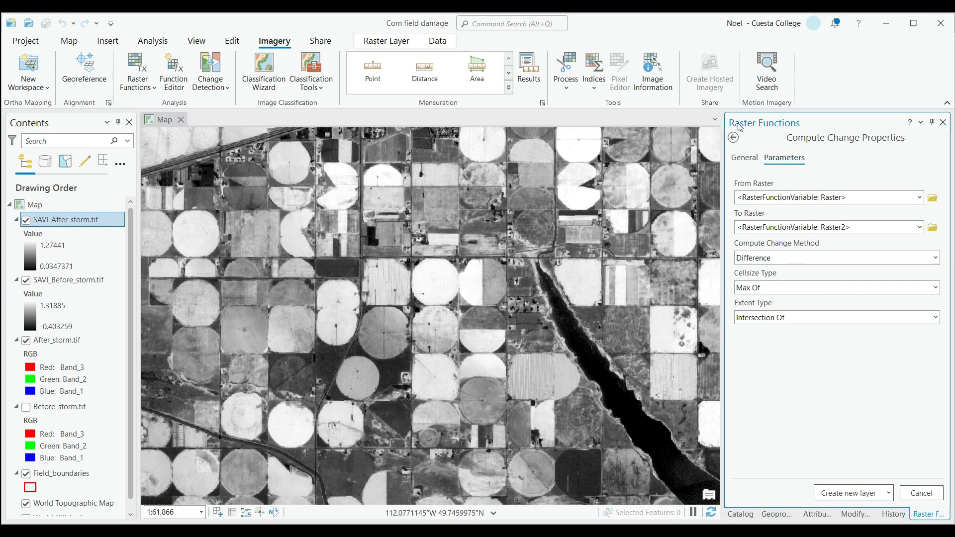
# Create a Compute Change layer from SAVI_After_storm.tif to SAVI_Before_storm.tif with the Difference method, Max Of cell size and Intersection Of extent
pyautogui.click(920, 199)
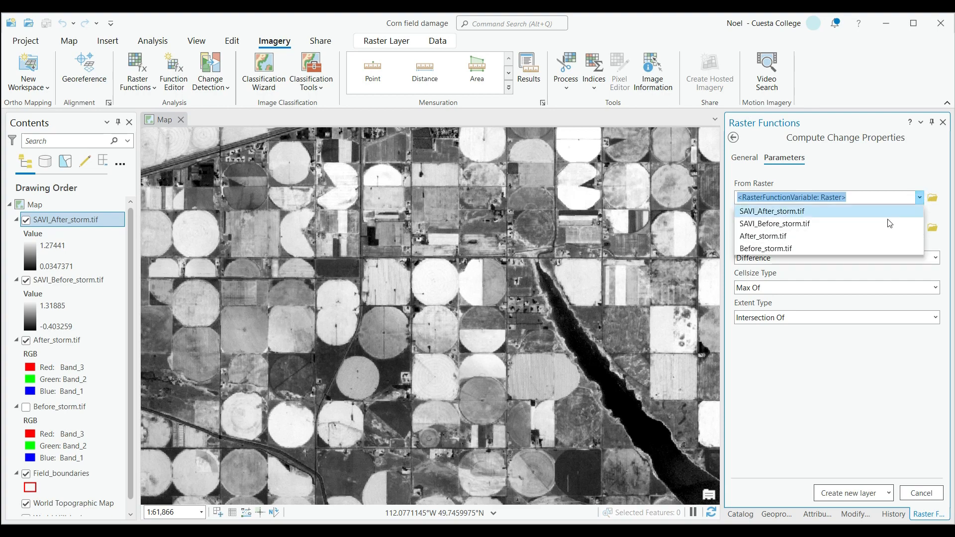
pyautogui.click(790, 213)
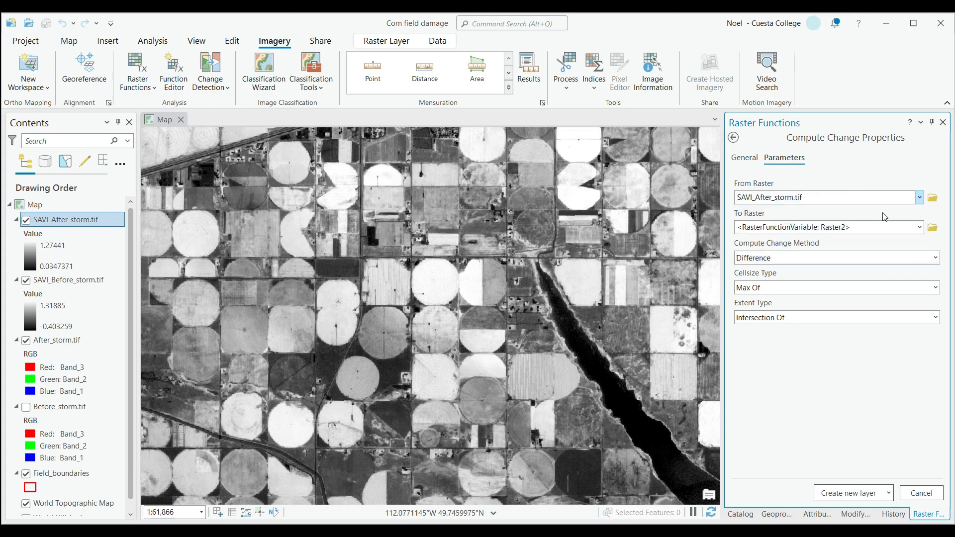
pyautogui.click(920, 228)
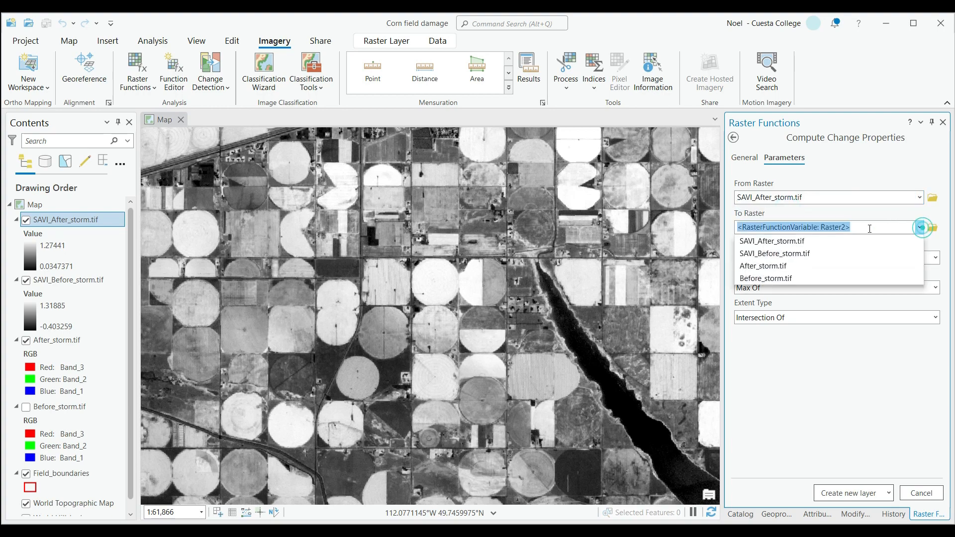
pyautogui.click(783, 255)
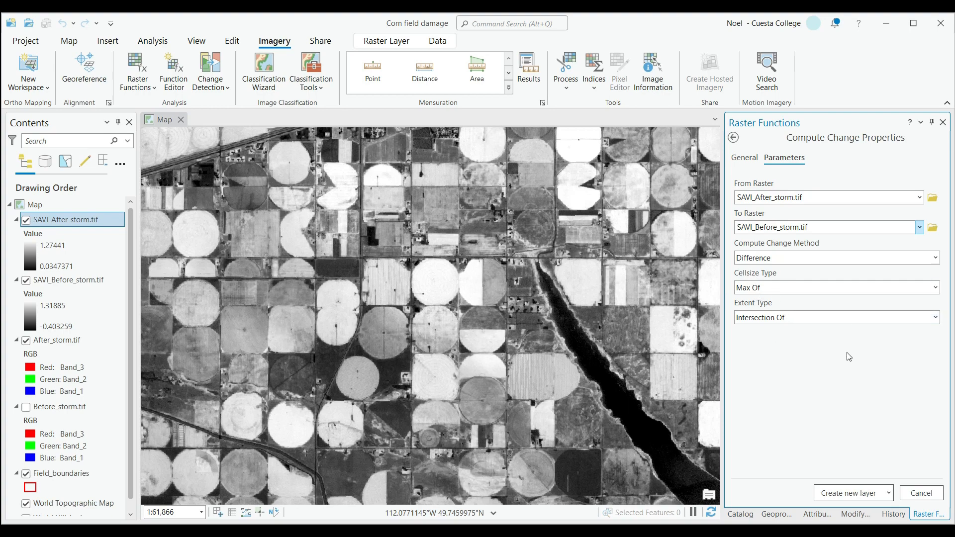
pyautogui.click(852, 494)
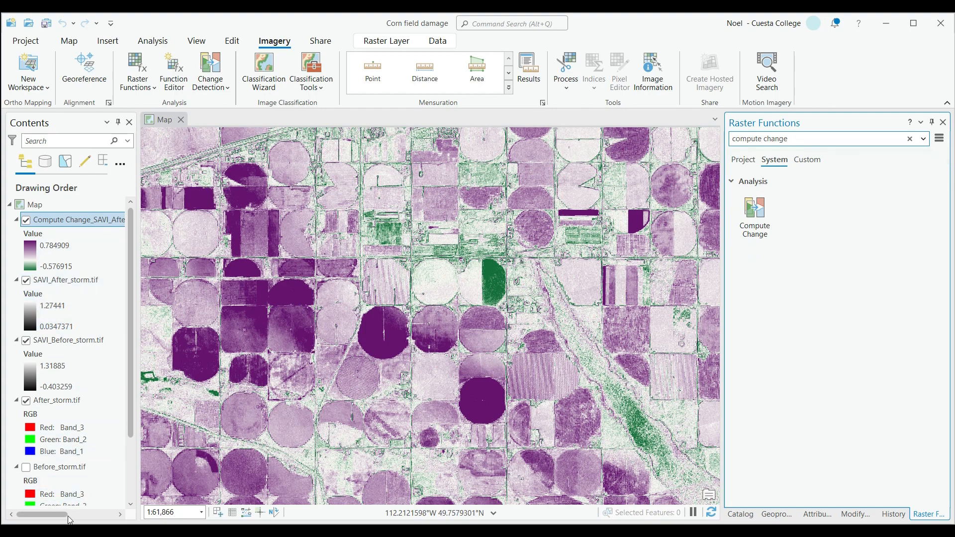
# Open the Compute Change layer's symbology and review the color schemes available for its stretch
pyautogui.moveTo(69, 519)
pyautogui.mouseDown()
pyautogui.moveTo(120, 503)
pyautogui.moveTo(57, 512)
pyautogui.mouseUp()
pyautogui.rightClick(70, 222)
pyautogui.click(90, 298)
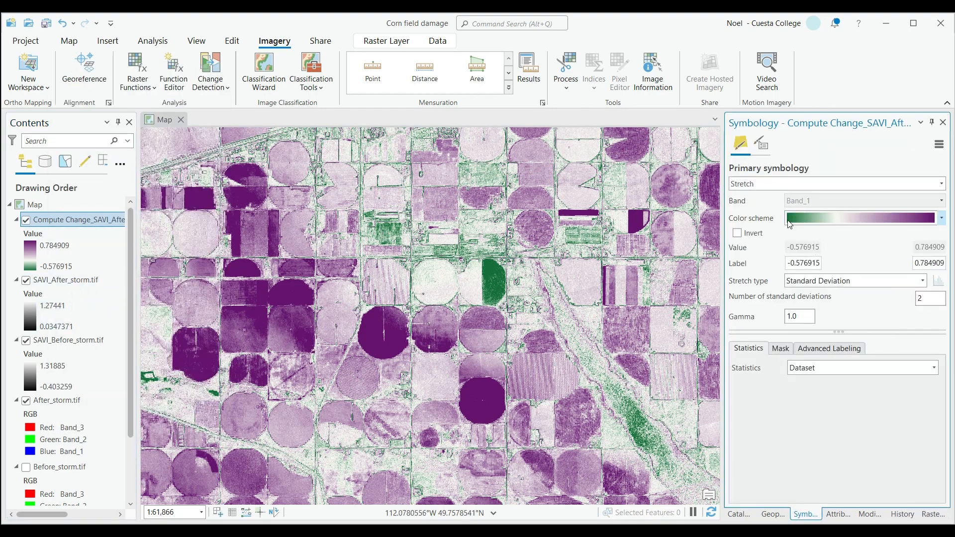
pyautogui.click(942, 218)
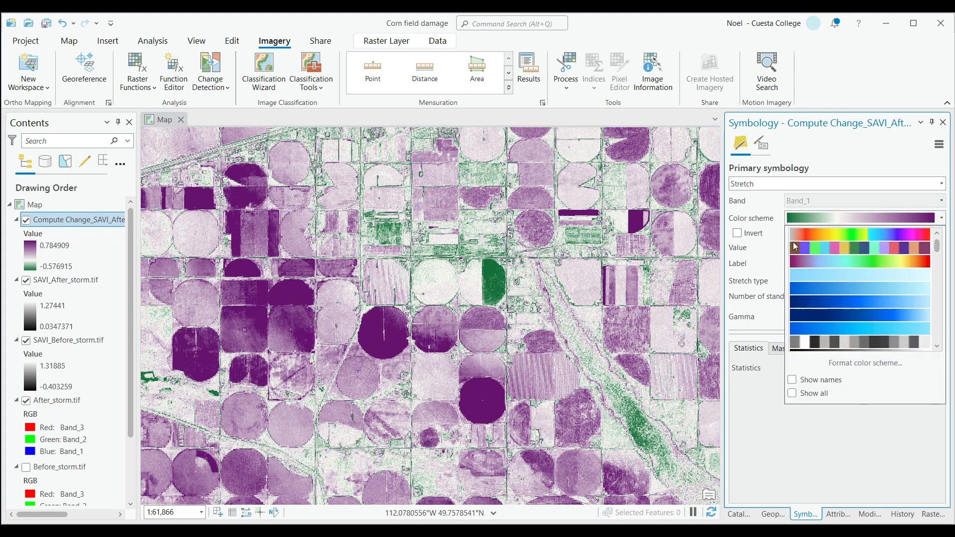
pyautogui.click(769, 387)
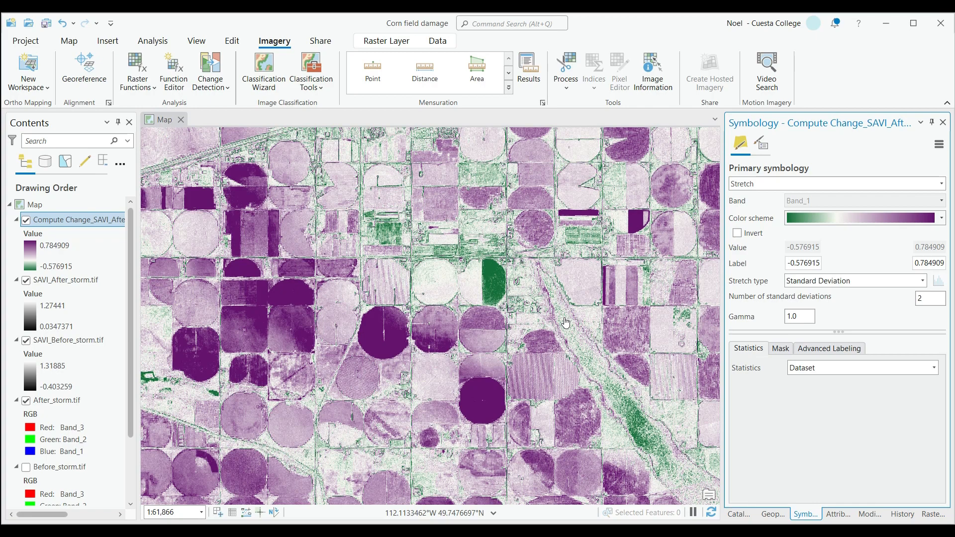
# Hide SAVI_After_storm.tif, SAVI_Before_storm.tif and After_storm.tif, and examine the Compute Change raster across its whole extent
pyautogui.scroll(-3, 440, 328)
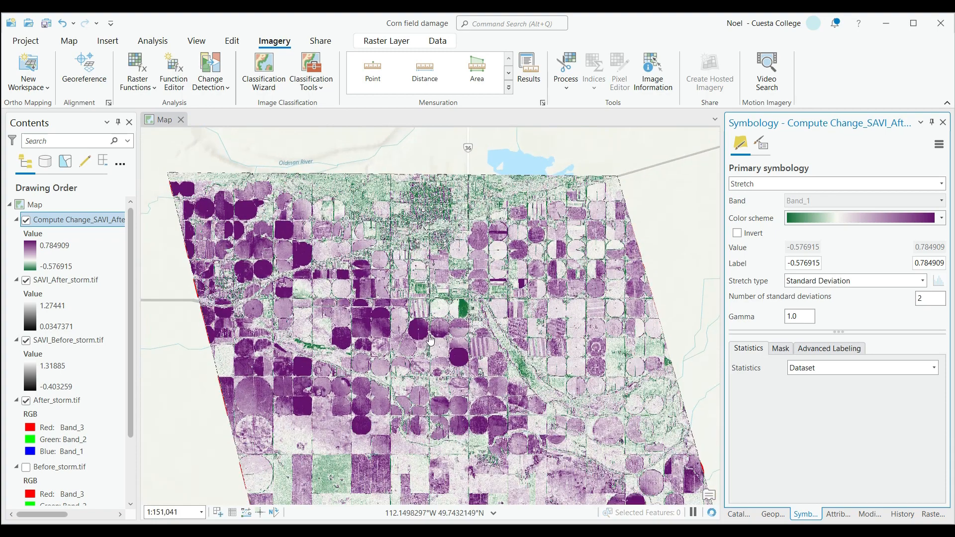
pyautogui.click(26, 281)
pyautogui.click(26, 341)
pyautogui.click(26, 401)
pyautogui.moveTo(417, 351); pyautogui.dragTo(410, 262)
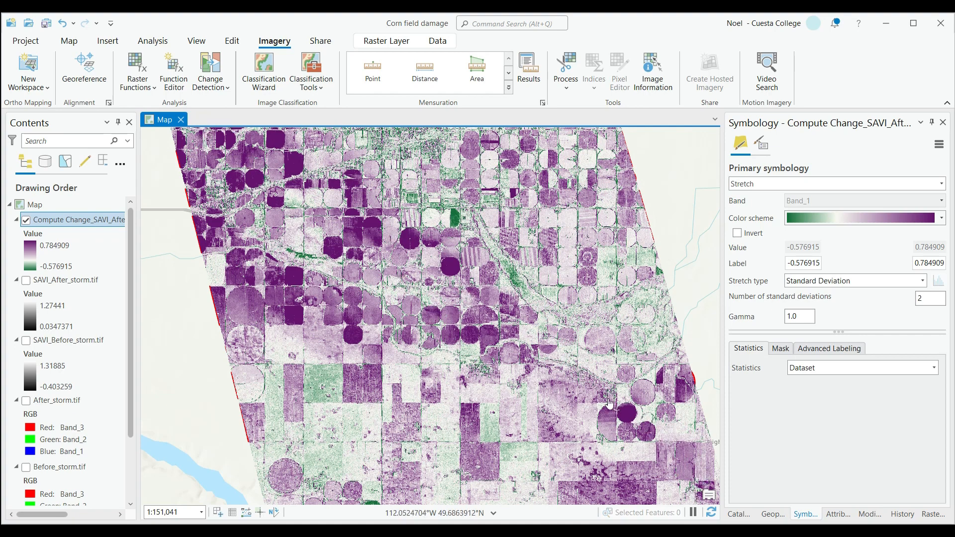
pyautogui.moveTo(637, 403); pyautogui.dragTo(554, 310)
pyautogui.moveTo(557, 396); pyautogui.dragTo(528, 344)
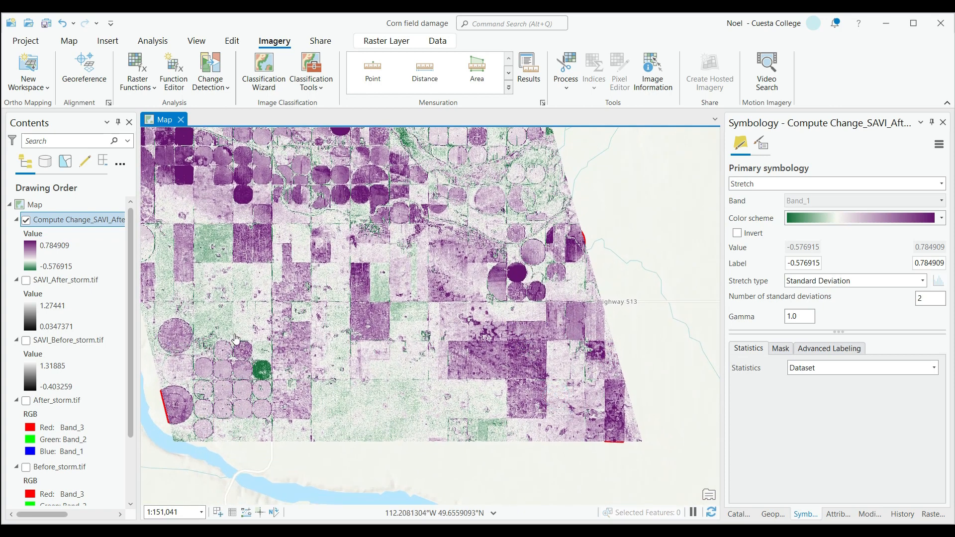
pyautogui.moveTo(346, 289); pyautogui.dragTo(447, 398)
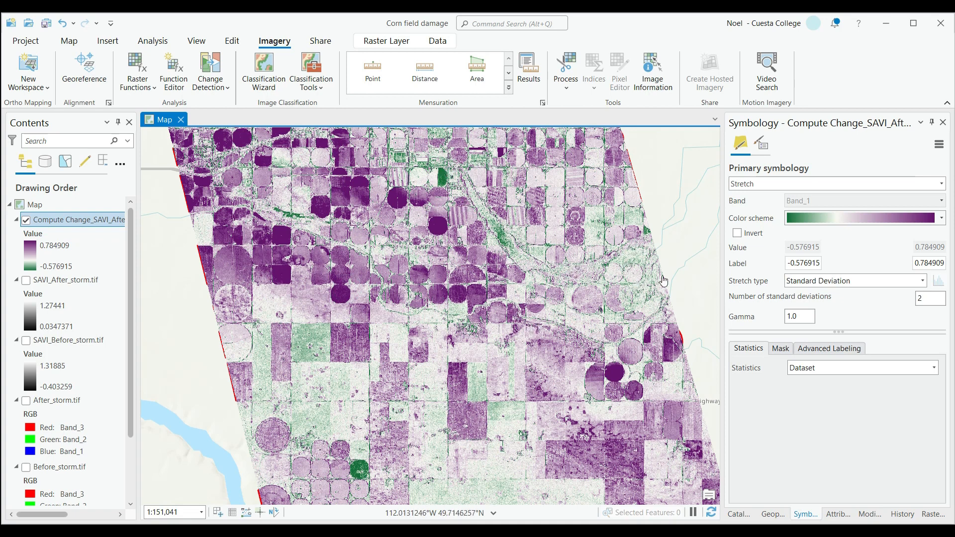
pyautogui.moveTo(429, 444); pyautogui.dragTo(417, 369)
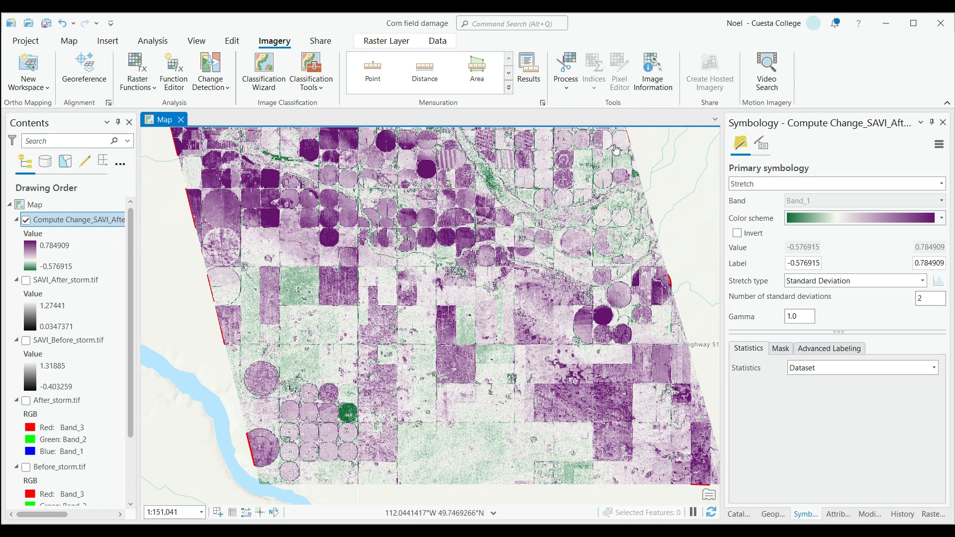
# Search the raster functions for "remap" and open the Remap function's parameters
pyautogui.click(137, 86)
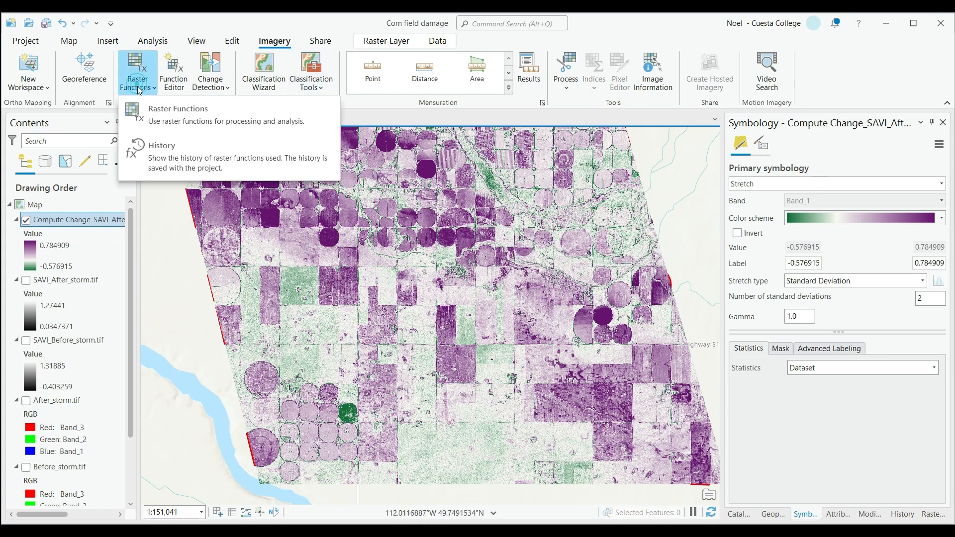
pyautogui.click(166, 112)
pyautogui.moveTo(788, 139); pyautogui.dragTo(720, 144)
pyautogui.write('remap')
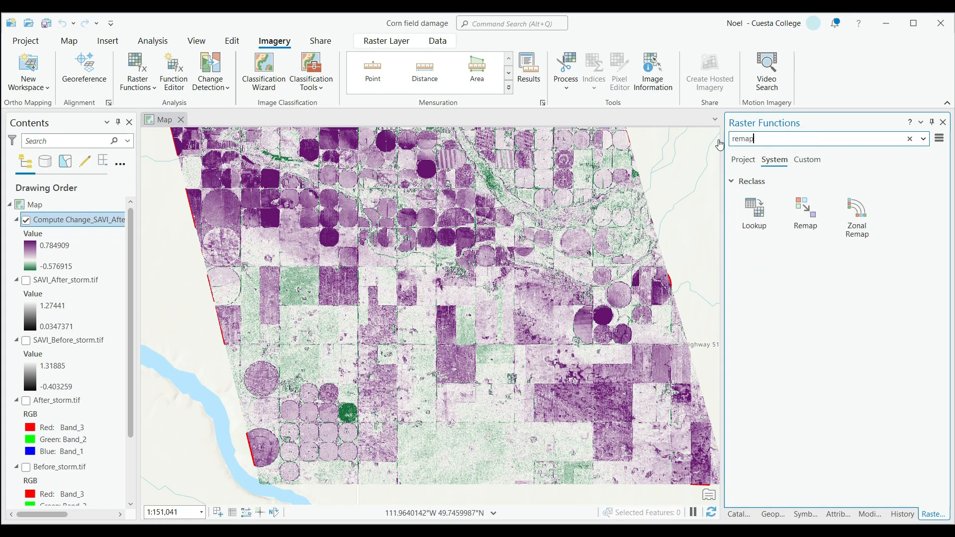
pyautogui.click(813, 219)
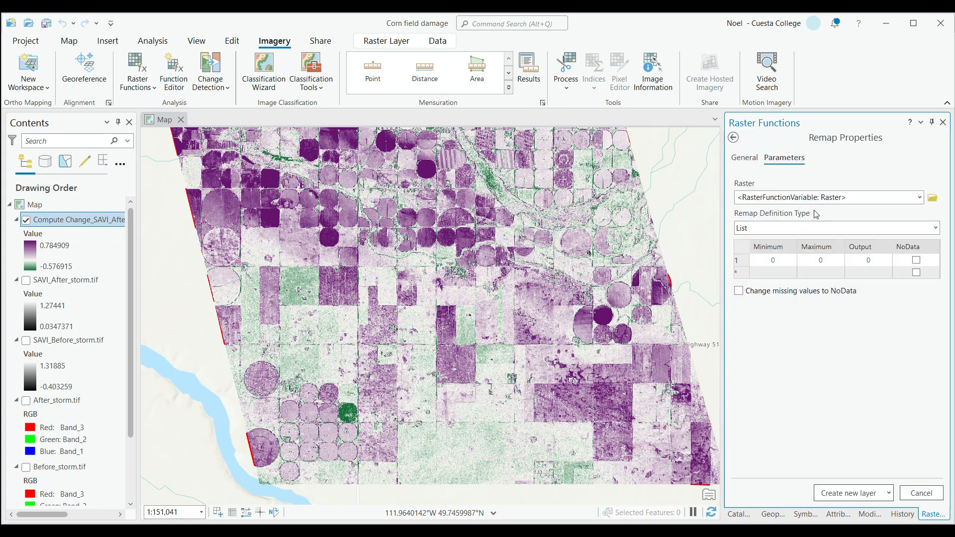
# Use the Compute Change layer as the Remap input raster, with List as the remap definition type
pyautogui.click(918, 198)
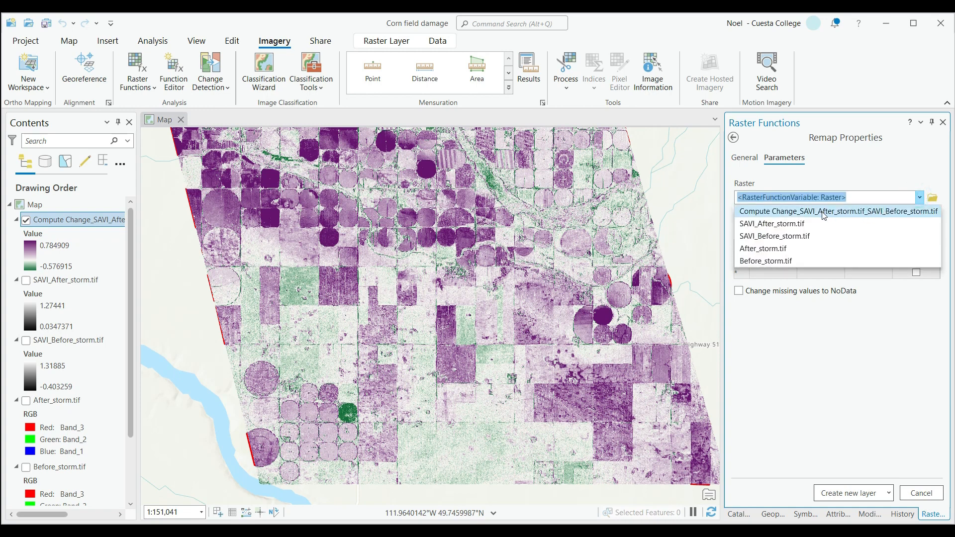
pyautogui.click(822, 212)
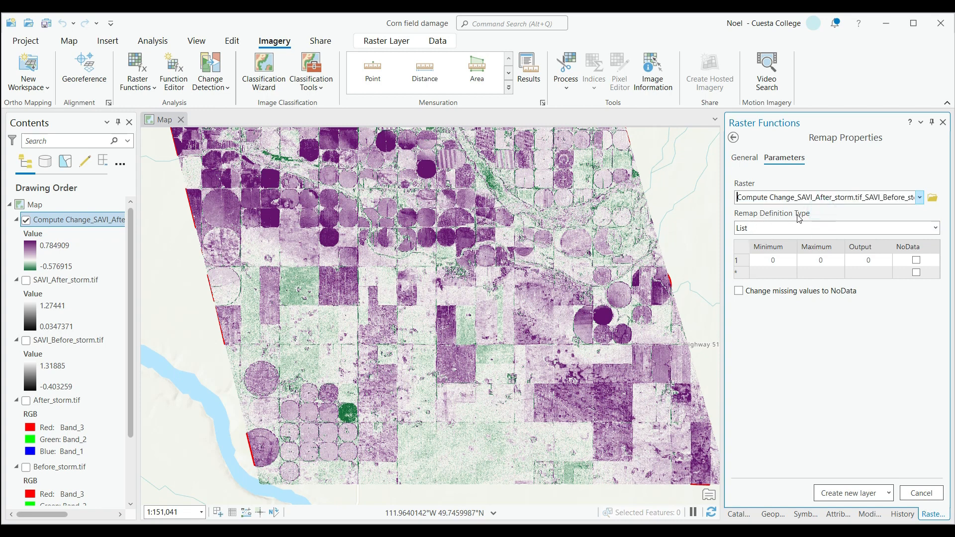
pyautogui.click(936, 228)
pyautogui.click(760, 242)
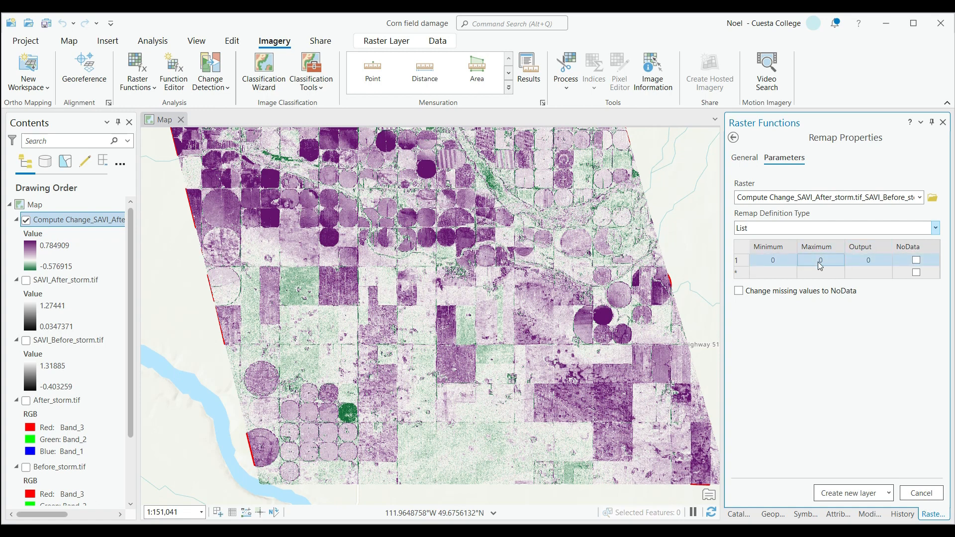
# Remap values from a minimum of -0.6 to a maximum of 0 to NoData and create the new layer
pyautogui.click(784, 261)
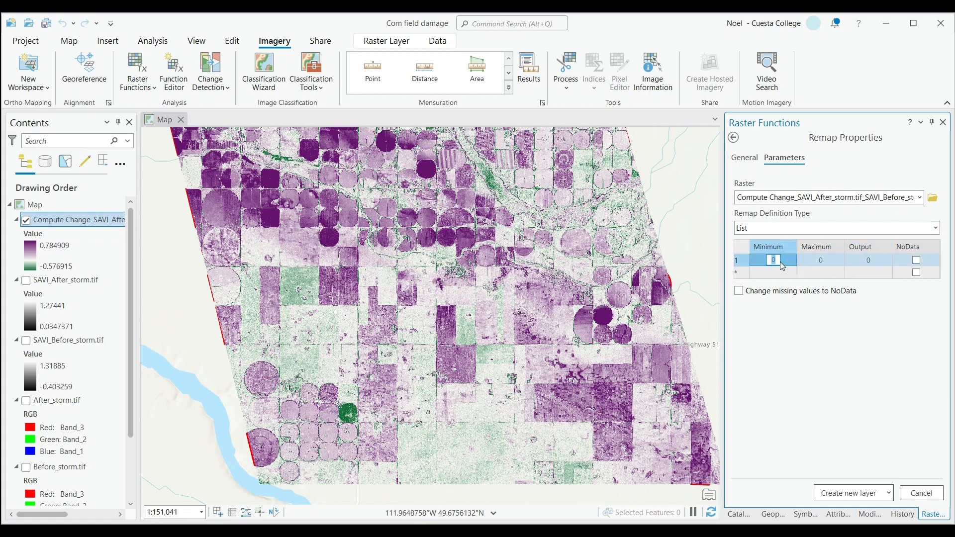
pyautogui.write('-0.6')
pyautogui.press('Return')
pyautogui.click(916, 259)
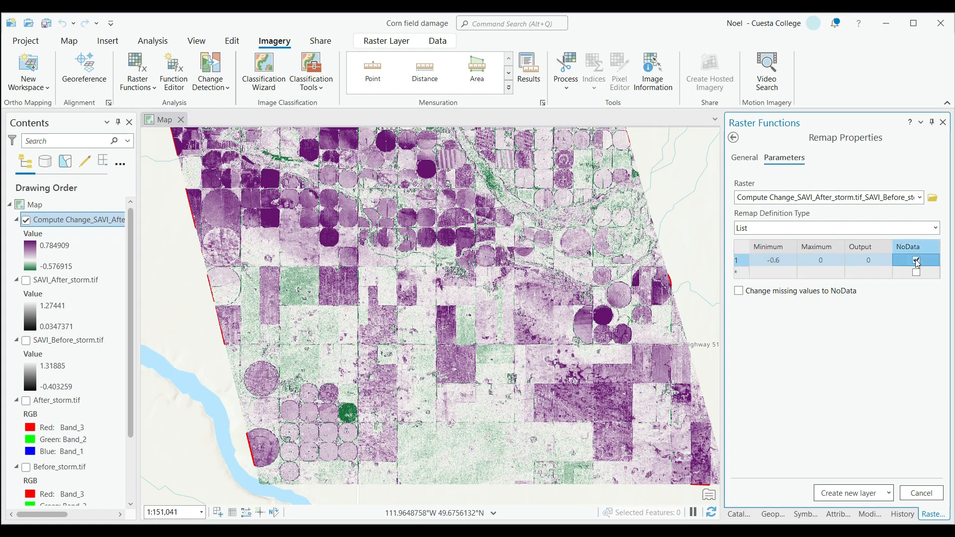
pyautogui.click(915, 259)
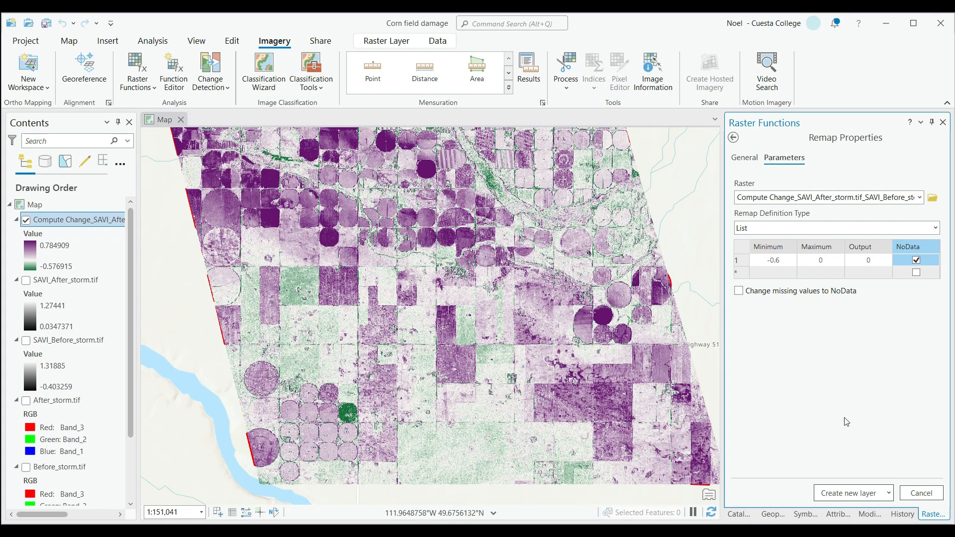
pyautogui.click(846, 493)
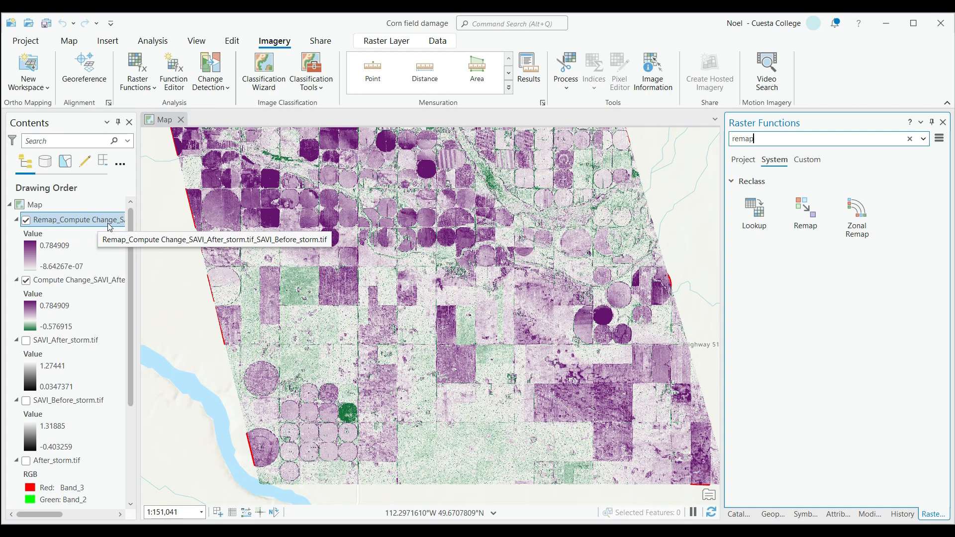
# Hide the Compute Change and Field_boundaries layers so only the remapped raster covers the basemap, and save the project
pyautogui.click(27, 281)
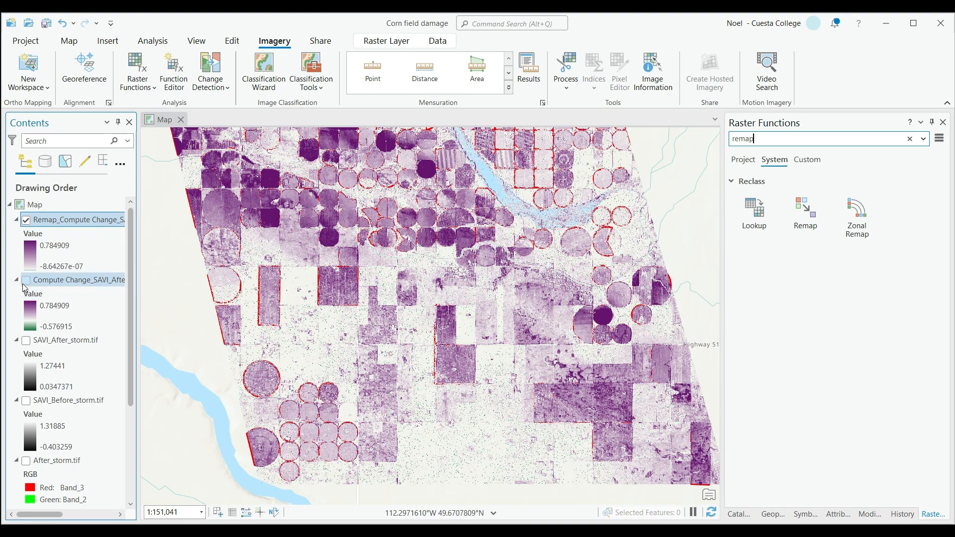
pyautogui.scroll(-2, 468, 283)
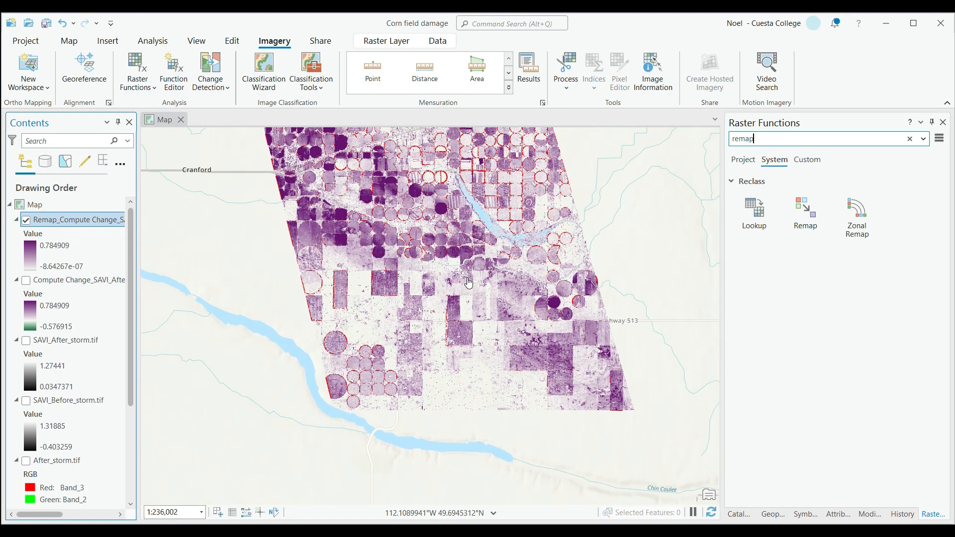
pyautogui.scroll(-5, 88, 411)
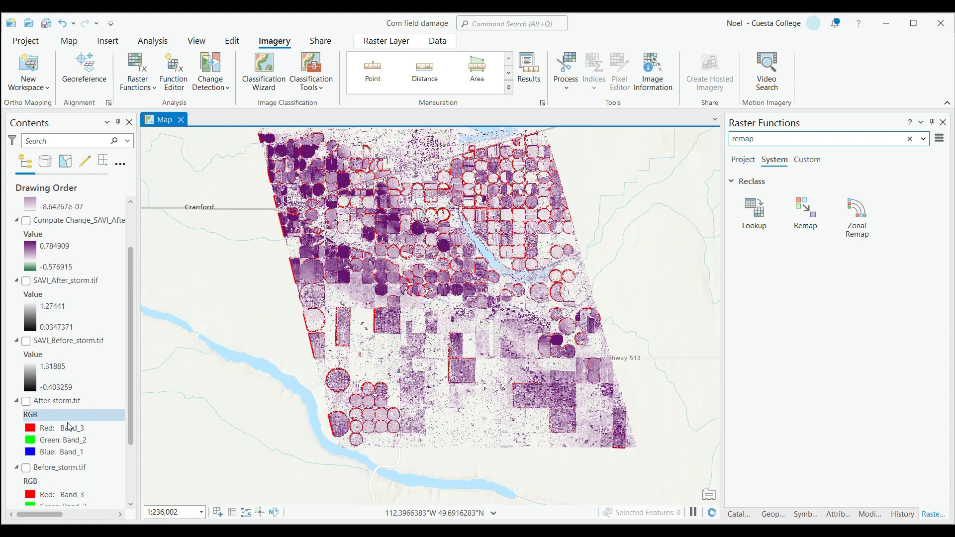
pyautogui.click(26, 454)
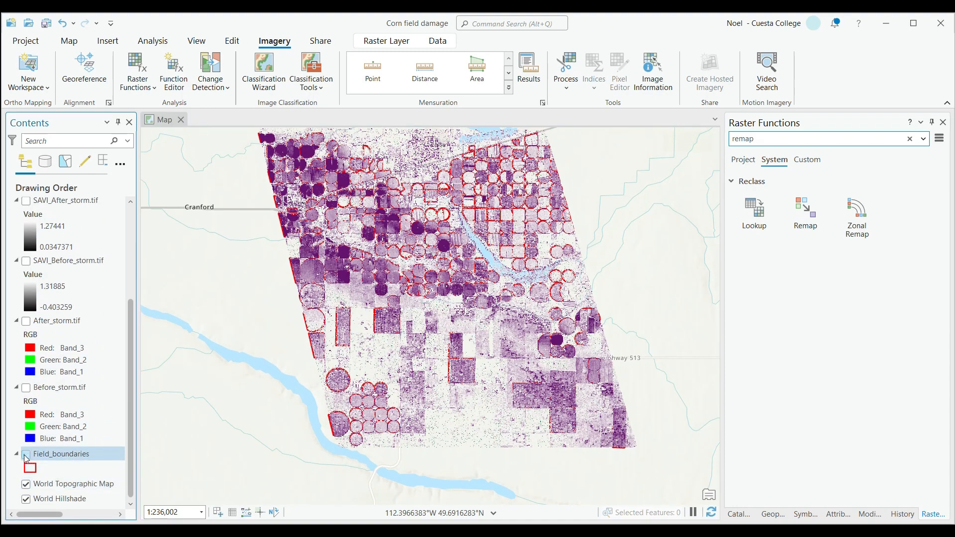
pyautogui.scroll(4, 52, 389)
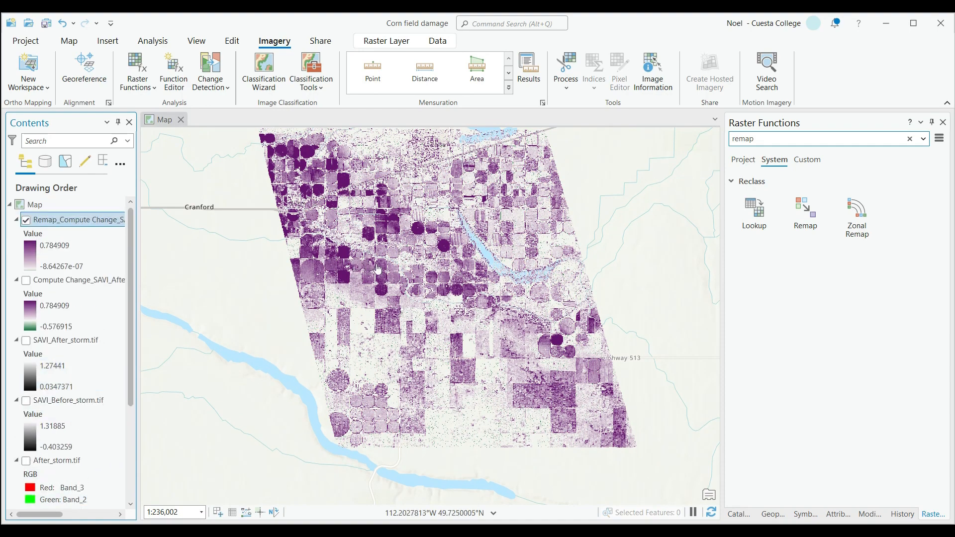
pyautogui.scroll(2, 453, 263)
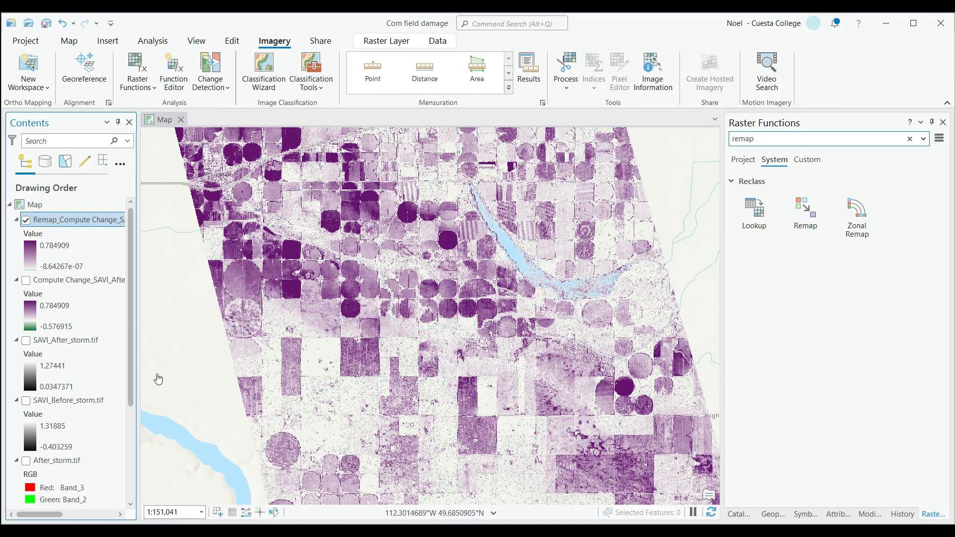
pyautogui.click(46, 24)
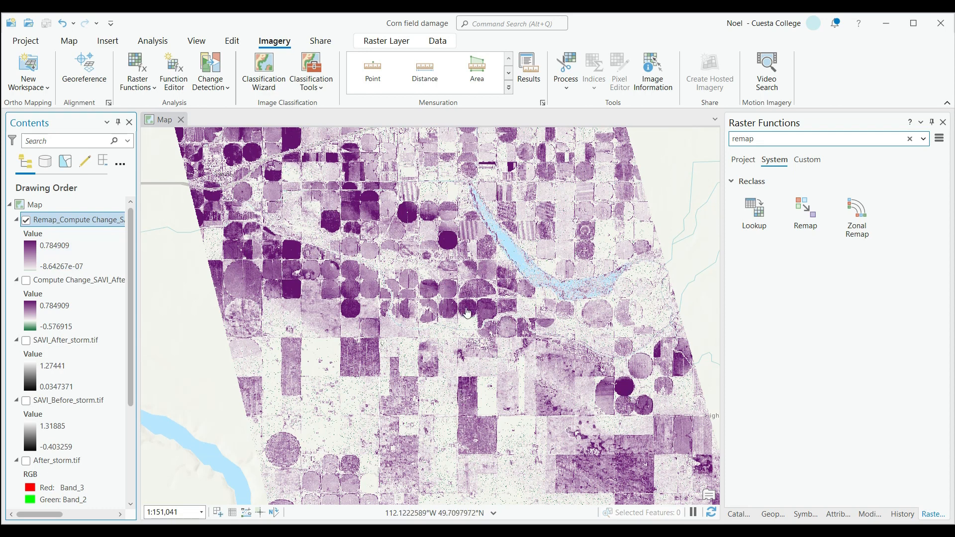
# Examine the remapped raster across its extent, show Field_boundaries and move it above the Remap layer in the drawing order
pyautogui.moveTo(466, 309); pyautogui.dragTo(465, 344)
pyautogui.moveTo(313, 275); pyautogui.dragTo(328, 338)
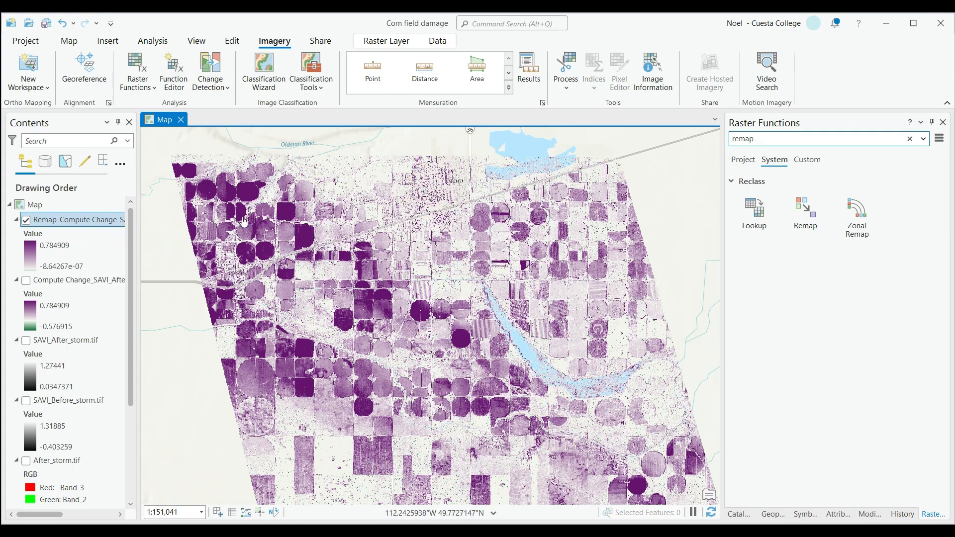
pyautogui.moveTo(507, 360); pyautogui.dragTo(418, 241)
pyautogui.moveTo(445, 341); pyautogui.dragTo(339, 225)
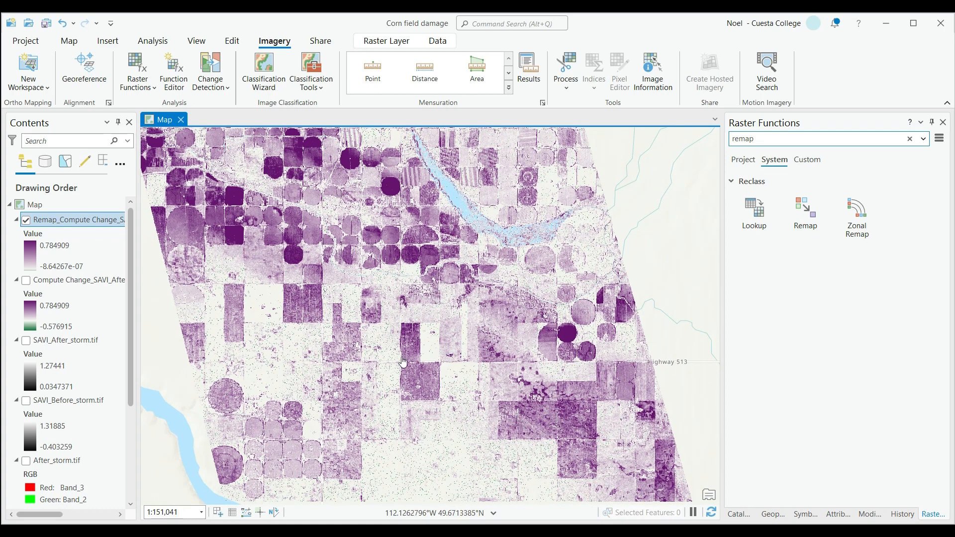
pyautogui.moveTo(402, 359); pyautogui.dragTo(431, 308)
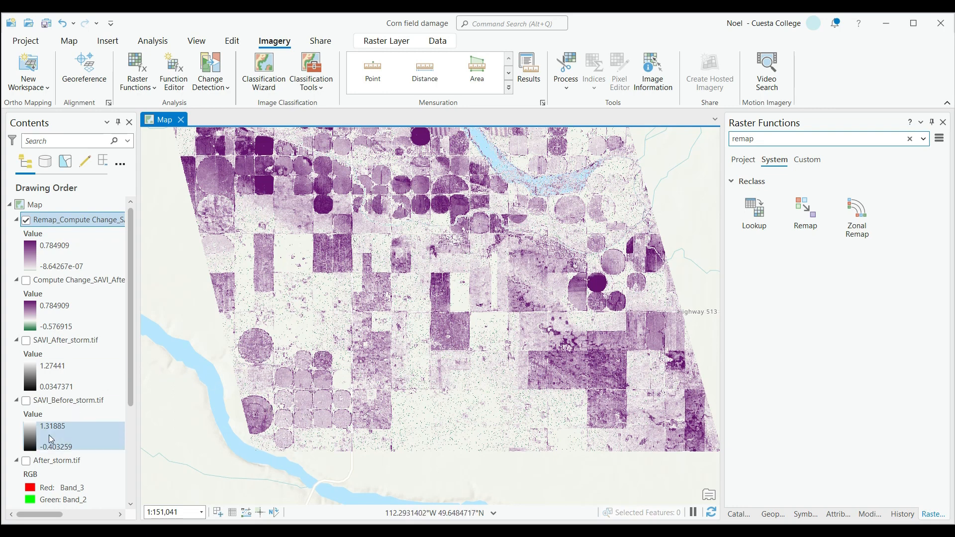
pyautogui.scroll(-3, 100, 428)
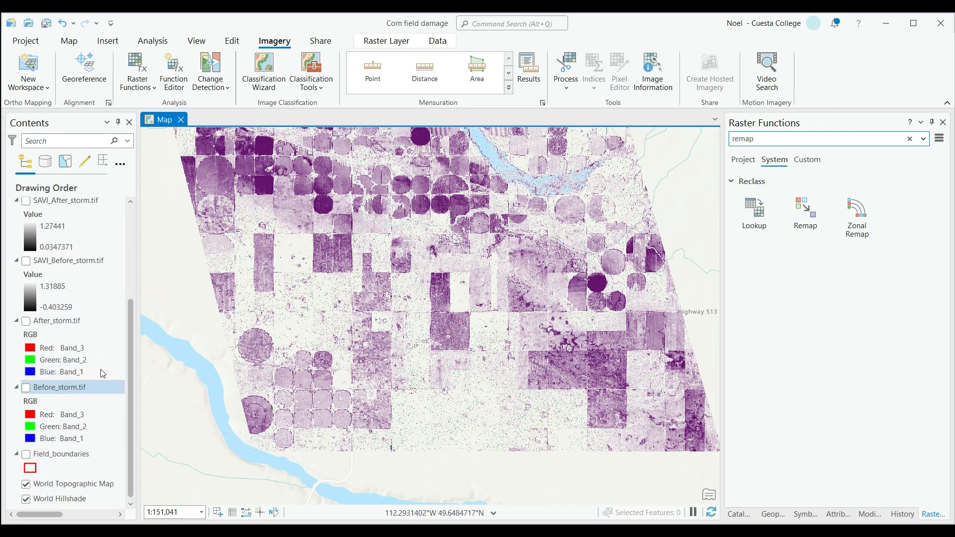
pyautogui.click(26, 456)
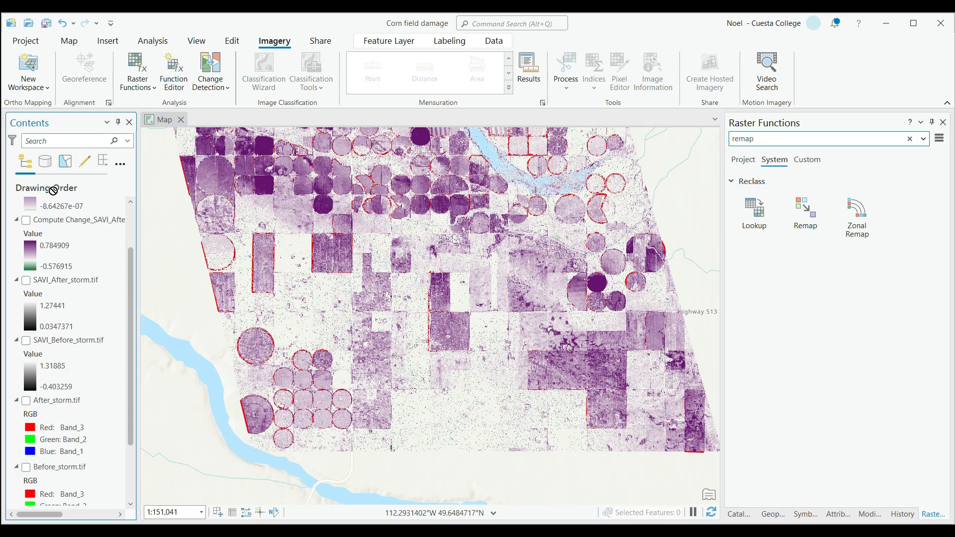
pyautogui.moveTo(53, 225); pyautogui.dragTo(50, 217)
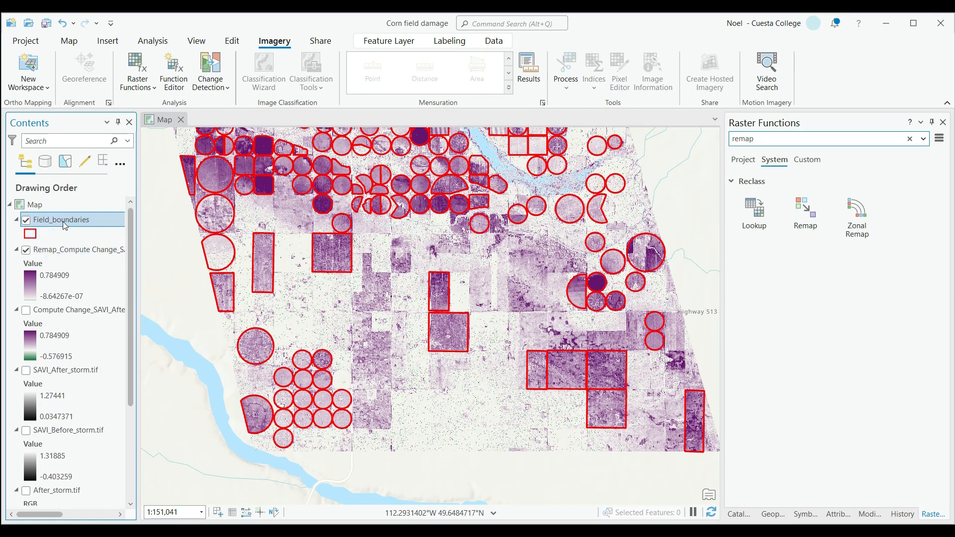
# Set the outline width of the Field_boundaries symbol to 1 pt, apply it and inspect the thinner outlines
pyautogui.click(30, 235)
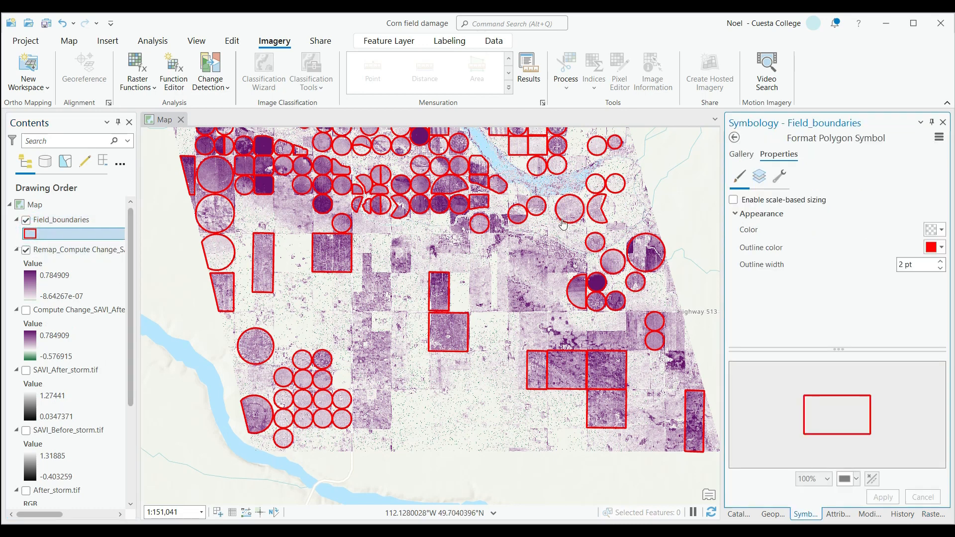
pyautogui.click(940, 268)
pyautogui.click(882, 497)
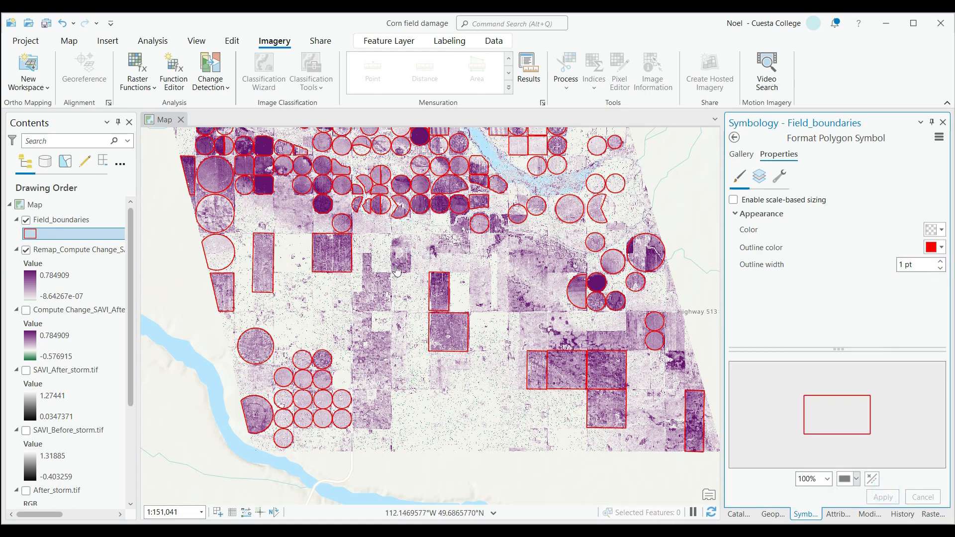
pyautogui.moveTo(397, 271); pyautogui.dragTo(401, 316)
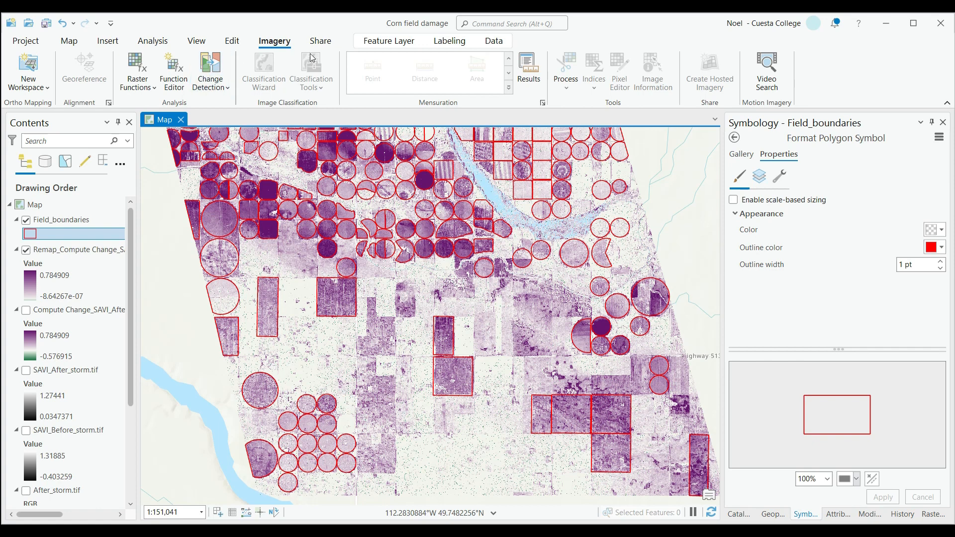
# Find the Zonal Statistics as Table geoprocessing tool and open its Image Analyst version
pyautogui.click(153, 42)
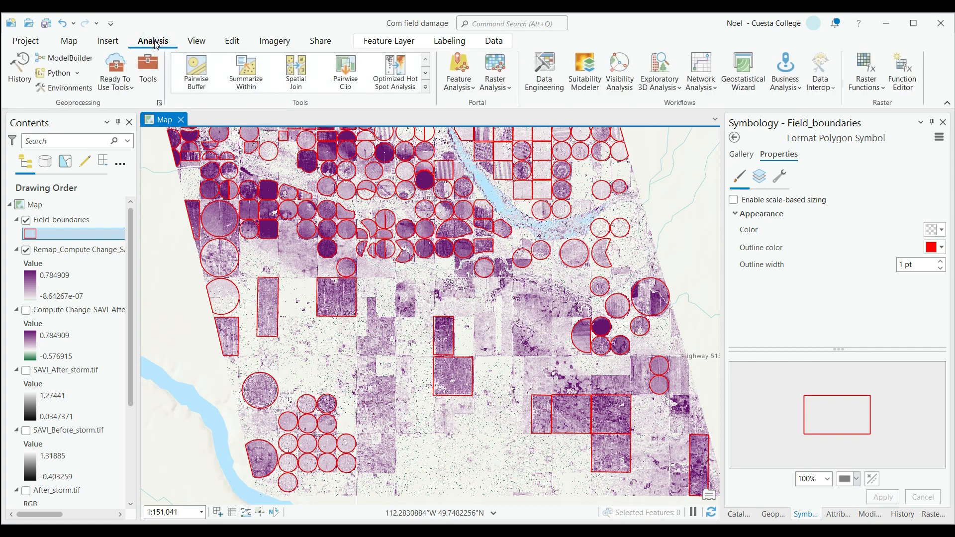
pyautogui.click(146, 66)
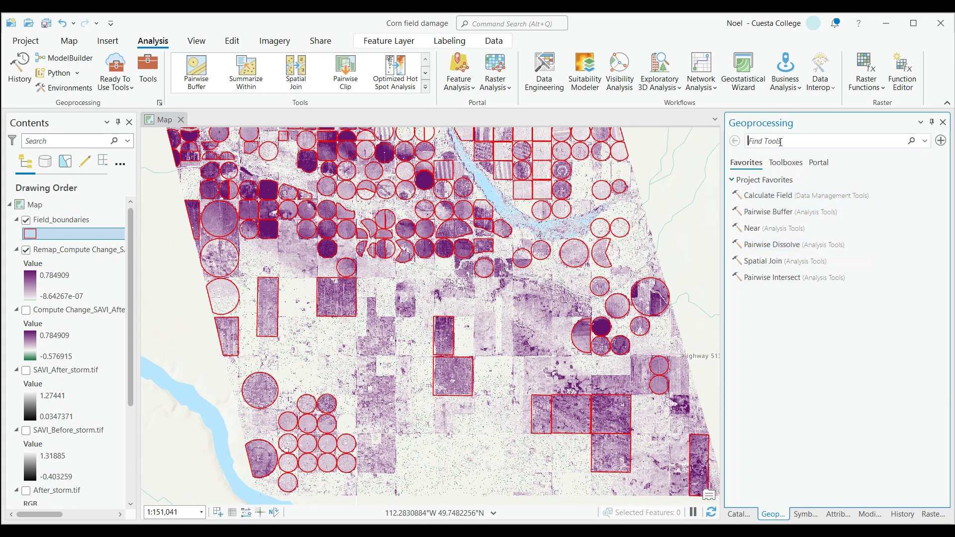
pyautogui.click(779, 142)
pyautogui.write('zonal')
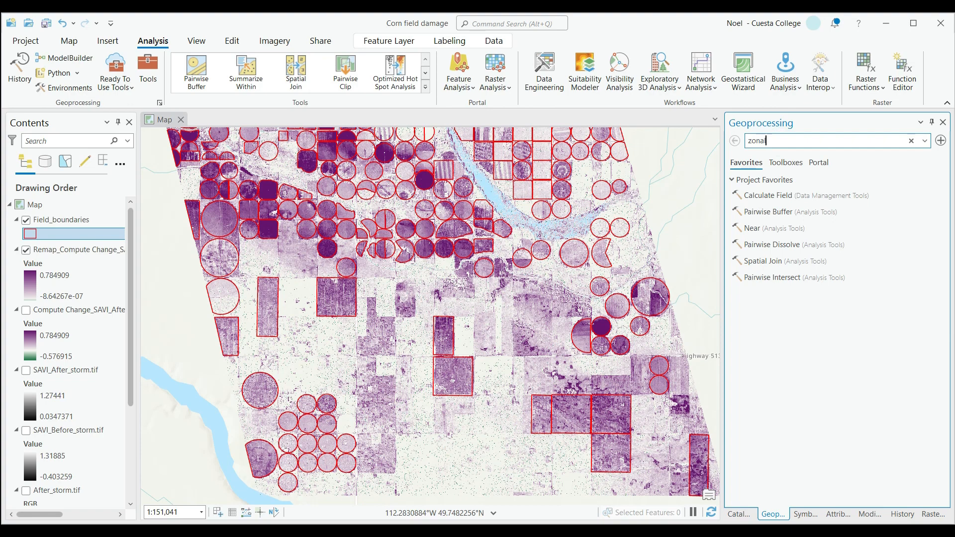
pyautogui.write(' statistics as table')
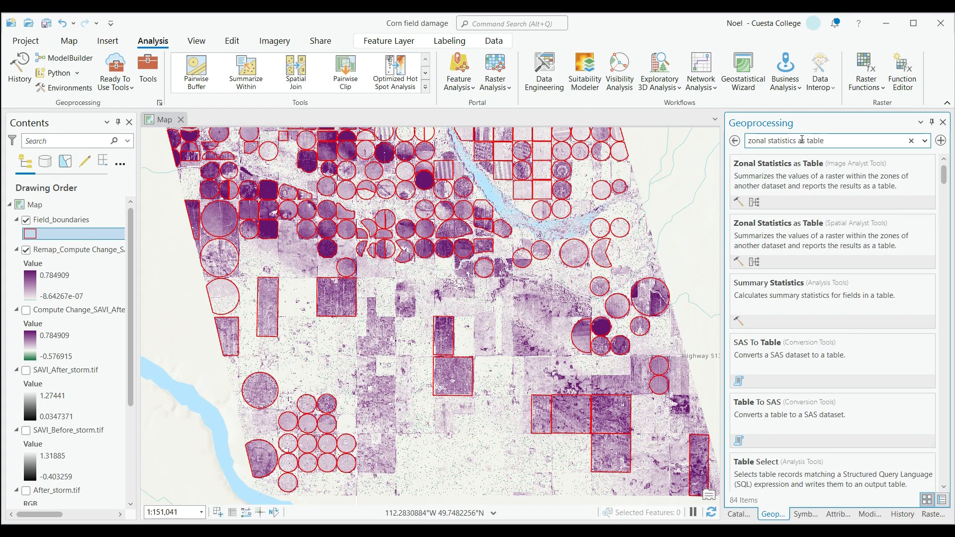
pyautogui.click(785, 169)
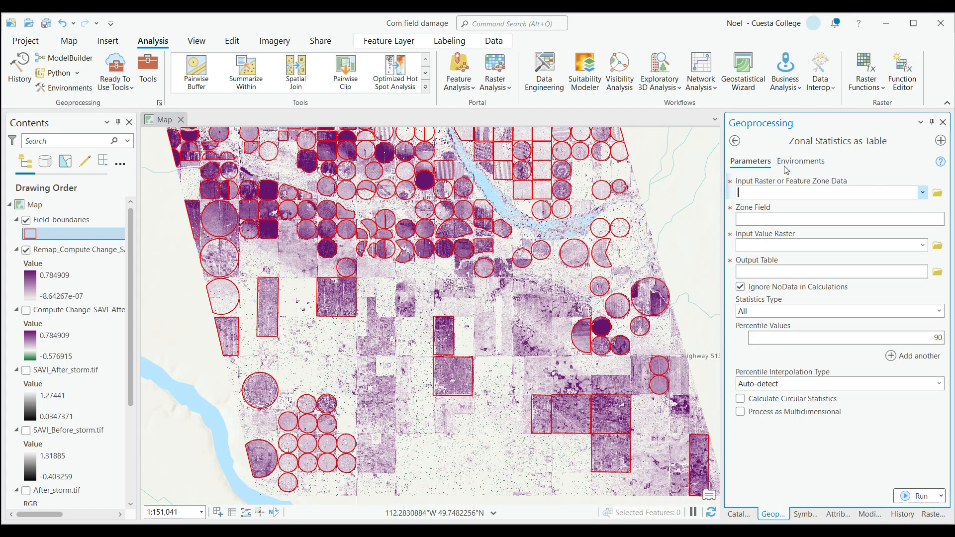
# Set Field_boundaries as the zone data with Field_ID as zone field, and the Remap_Compute Change layer as the value raster
pyautogui.click(923, 193)
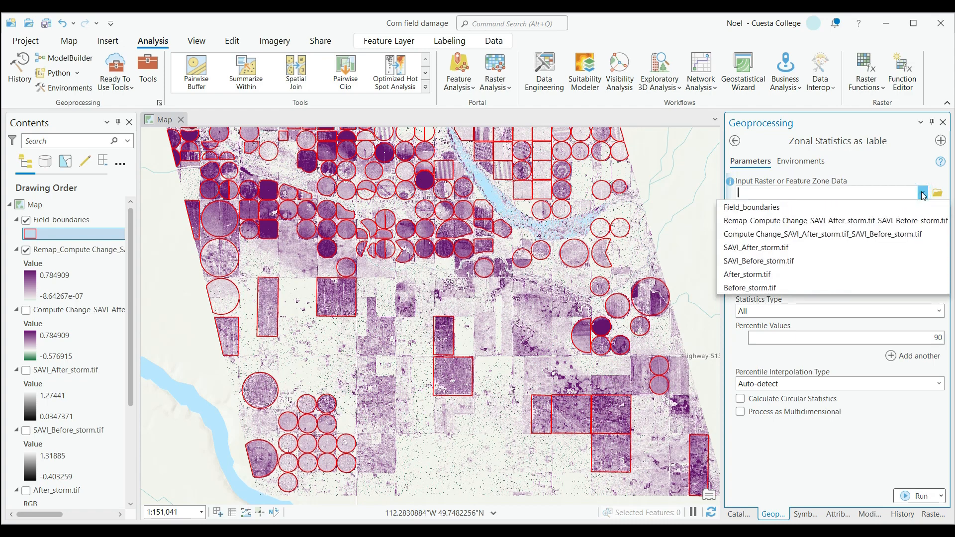
pyautogui.click(764, 206)
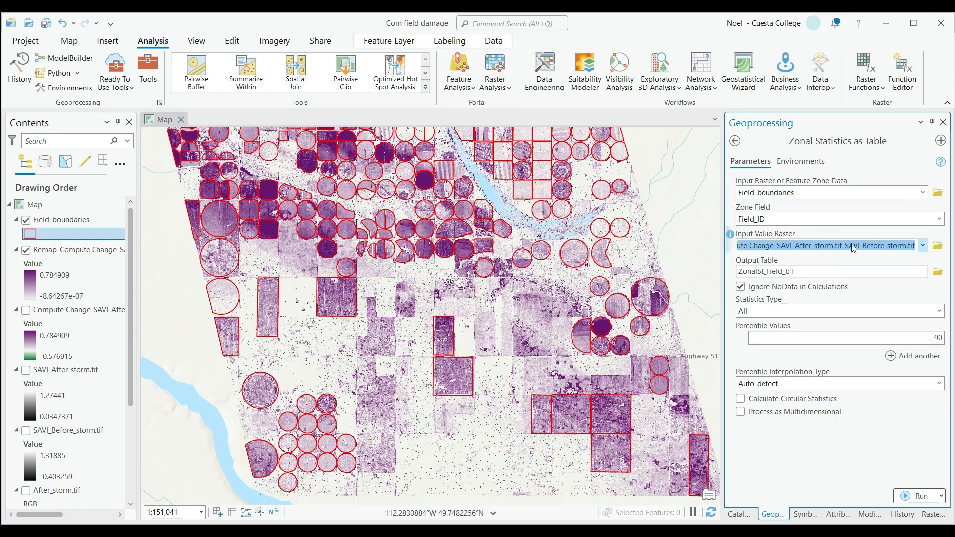
pyautogui.click(923, 246)
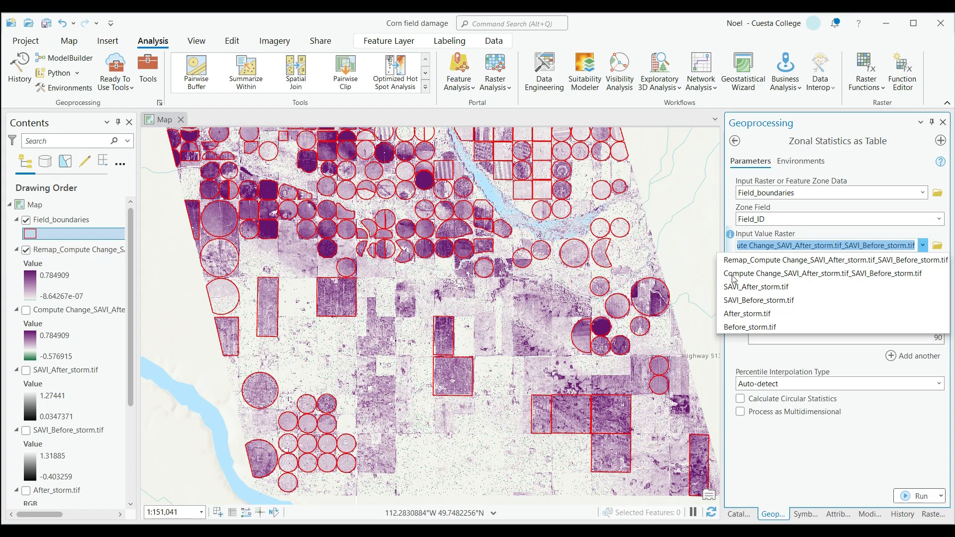
pyautogui.click(779, 262)
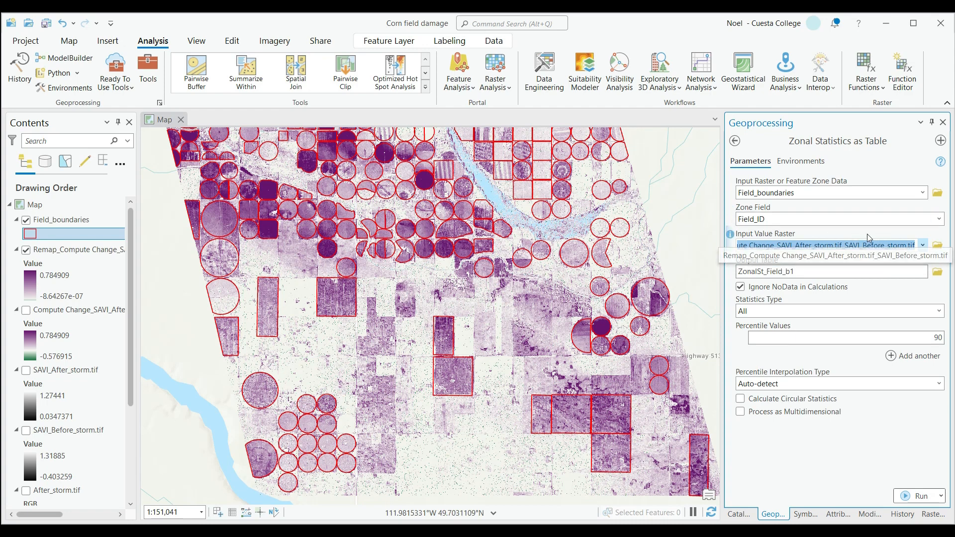
pyautogui.click(865, 290)
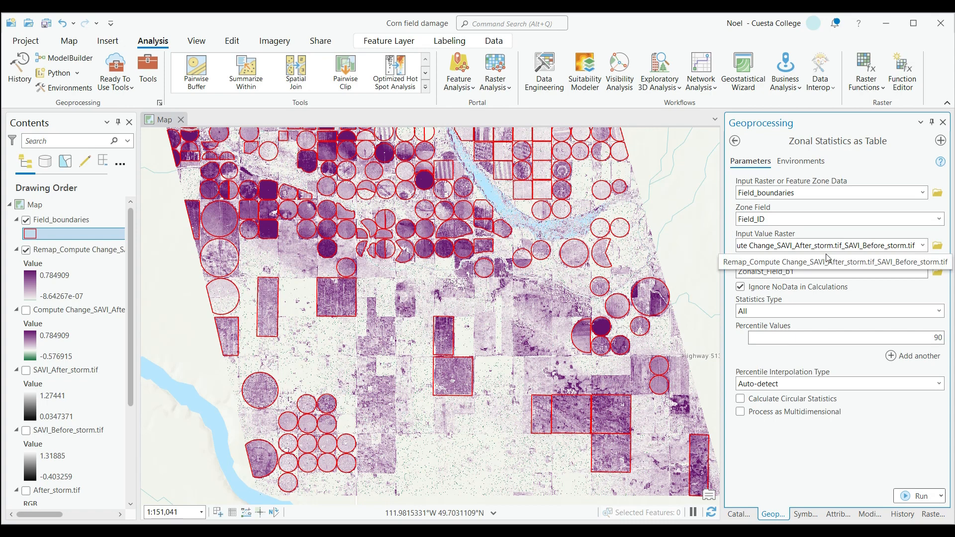
# Name the output table Vegetation_loss_table in the project's Default.gdb
pyautogui.click(844, 272)
pyautogui.moveTo(867, 272); pyautogui.dragTo(928, 271)
pyautogui.press('BackSpace')
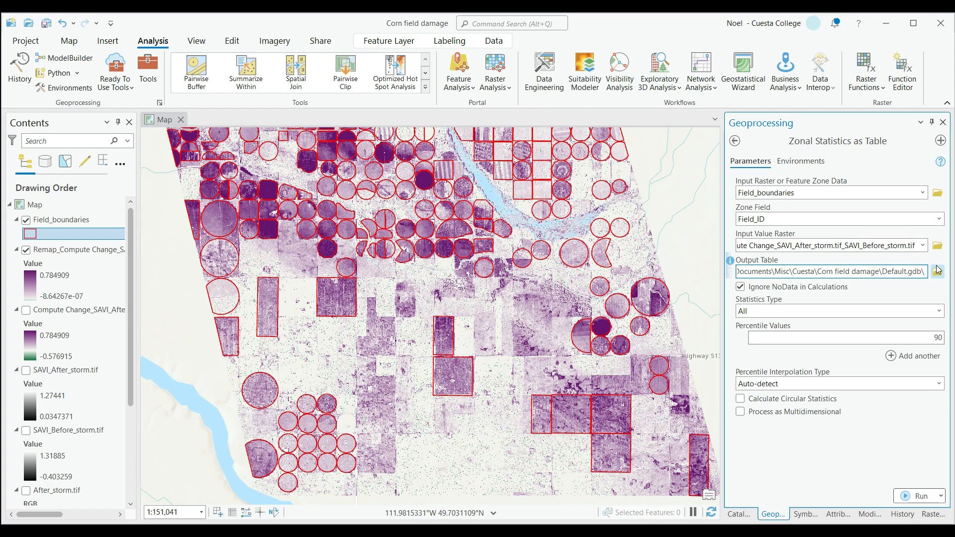
pyautogui.write('Veget')
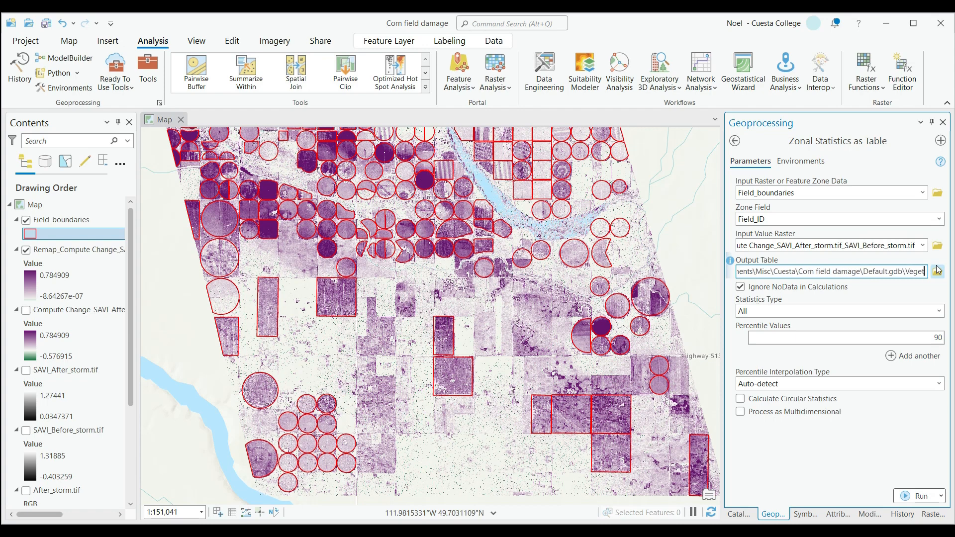
pyautogui.write('ation_loss_')
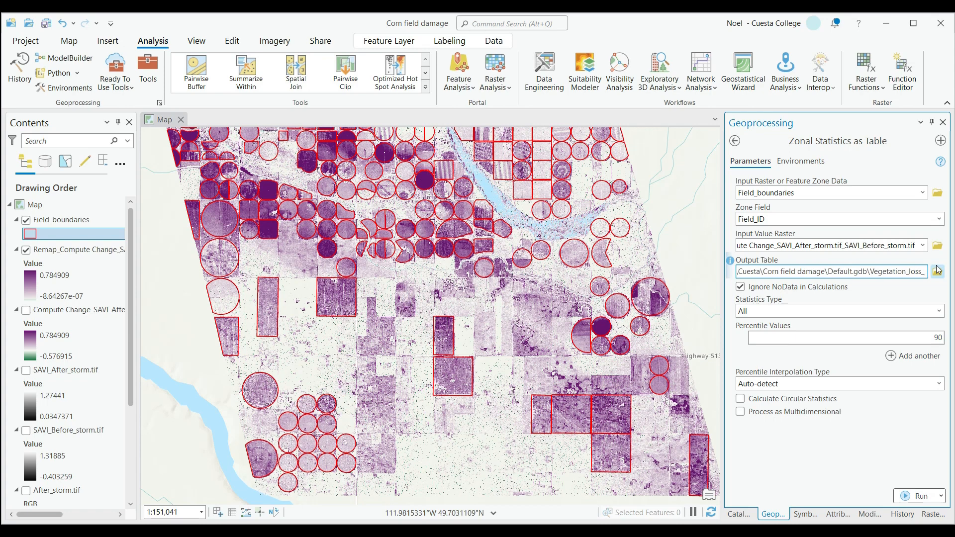
pyautogui.write('table')
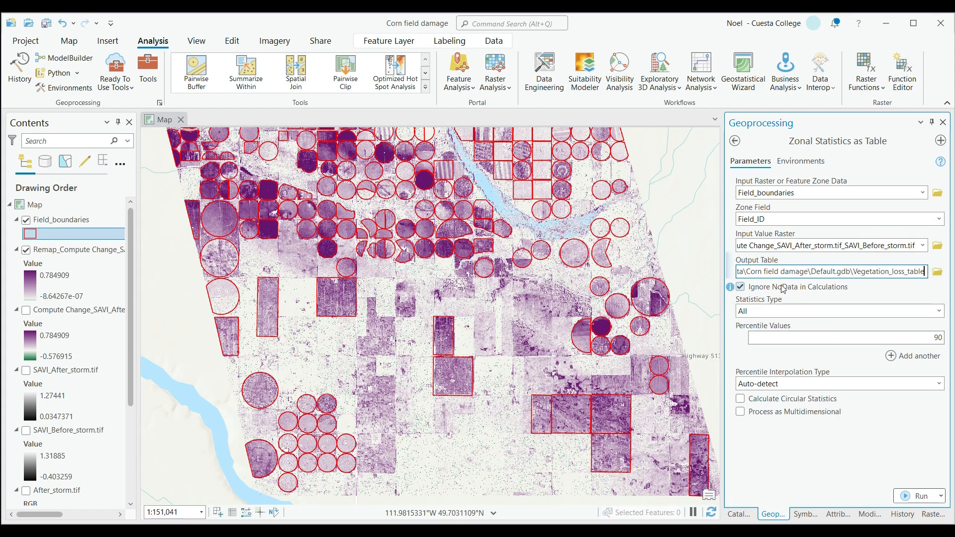
# Set the statistics type to Mean, run the zonal statistics and close the Geoprocessing pane
pyautogui.click(801, 311)
pyautogui.click(939, 312)
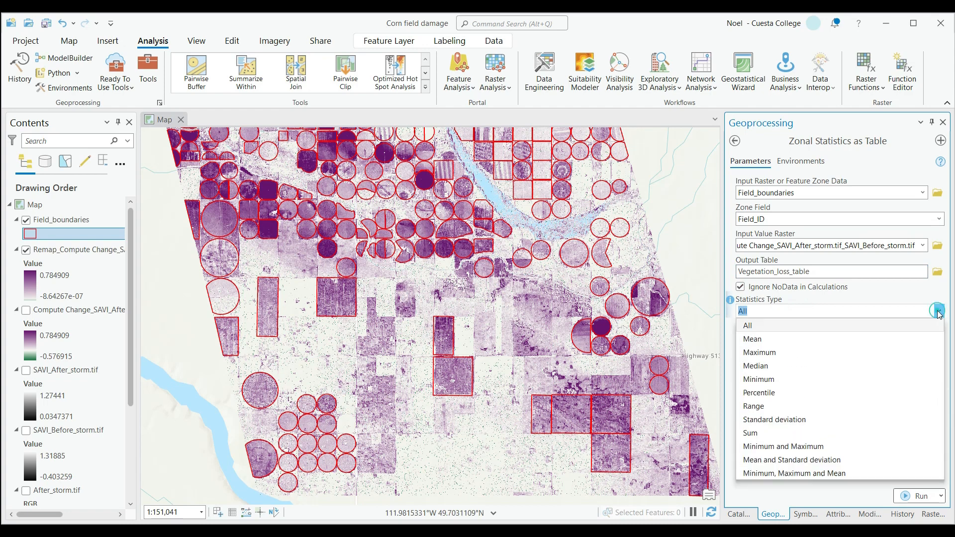
pyautogui.click(779, 337)
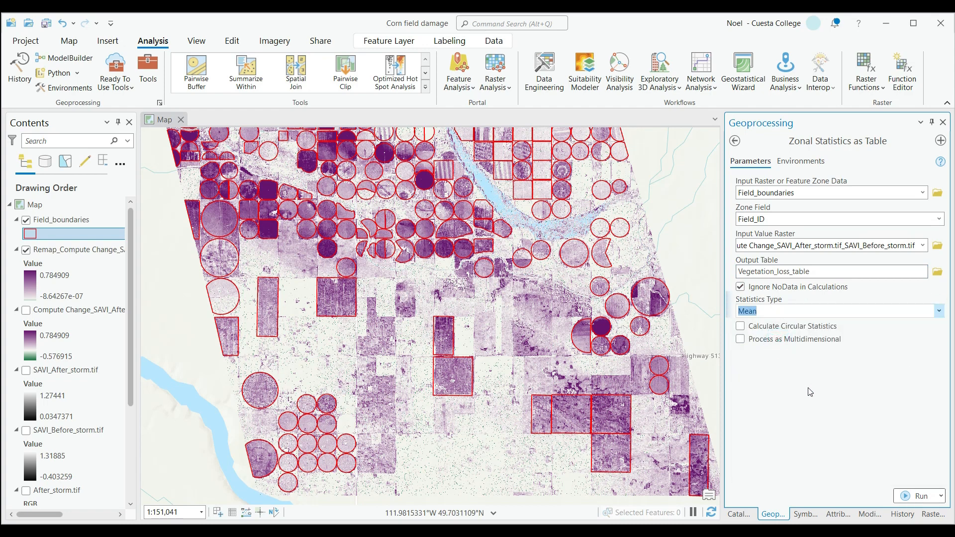
pyautogui.click(809, 385)
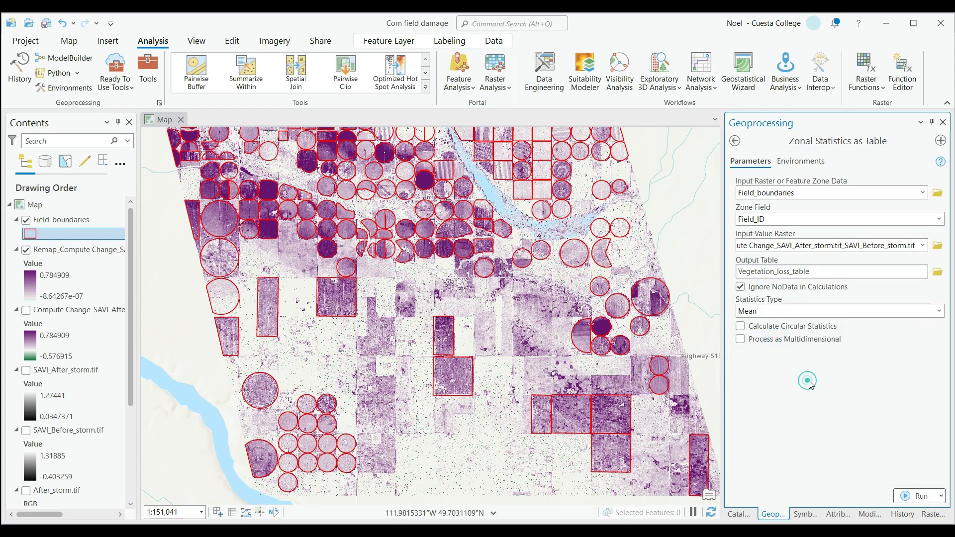
pyautogui.click(918, 493)
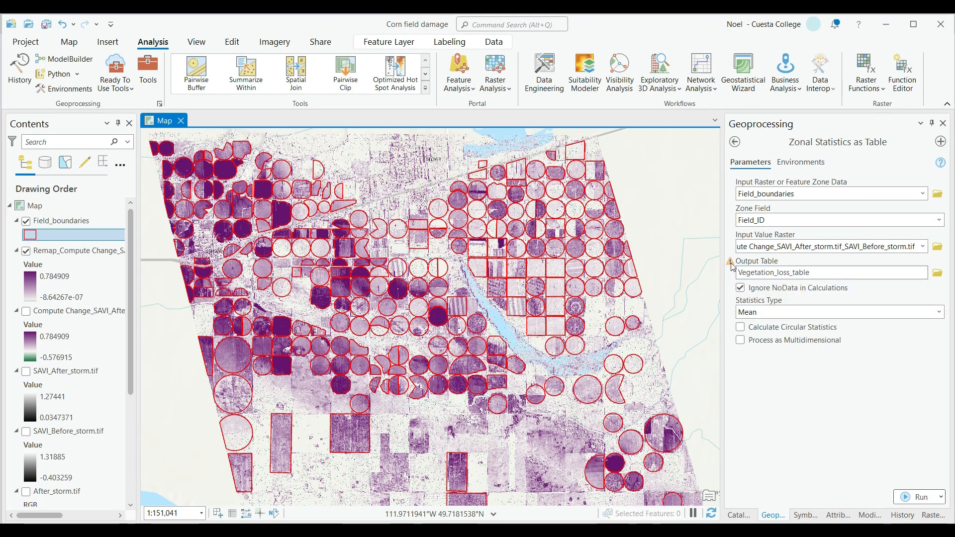
pyautogui.moveTo(731, 266)
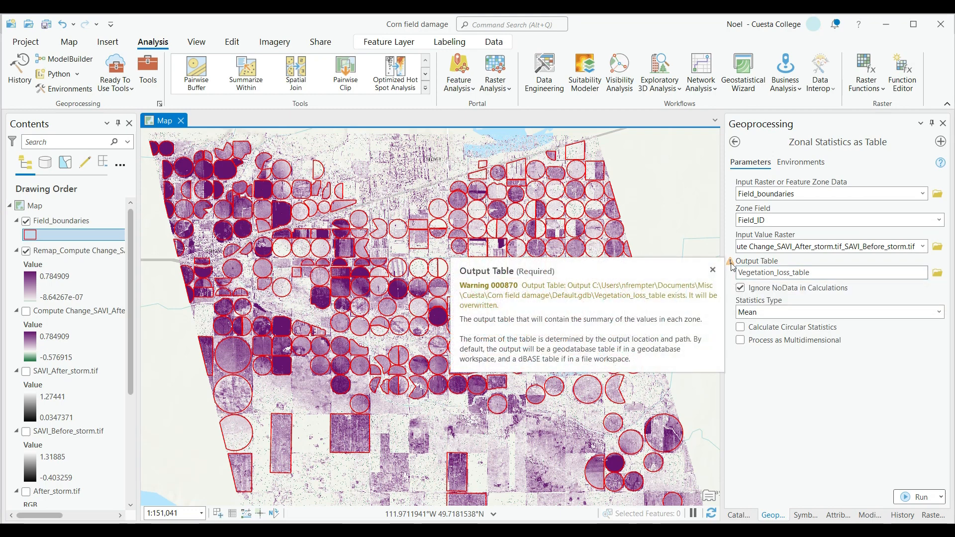
pyautogui.click(943, 124)
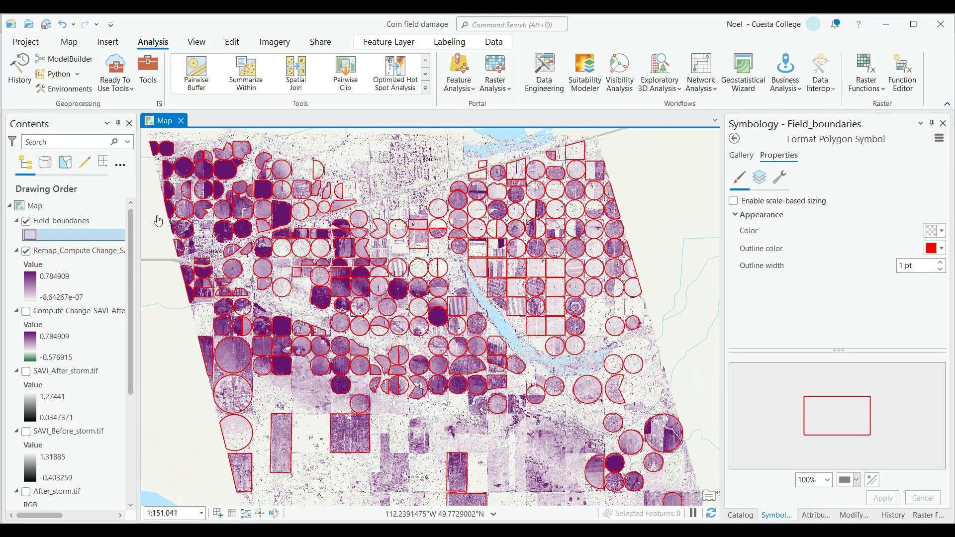
# Open the standalone Vegetation_loss_table, review its count, area and mean fields per Field_ID, and close it
pyautogui.moveTo(128, 261); pyautogui.dragTo(129, 365)
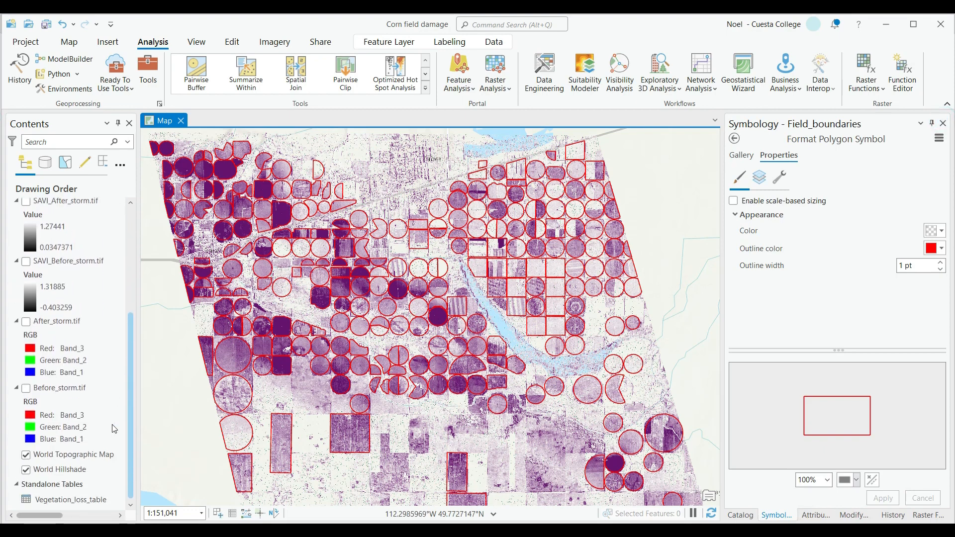
pyautogui.rightClick(60, 500)
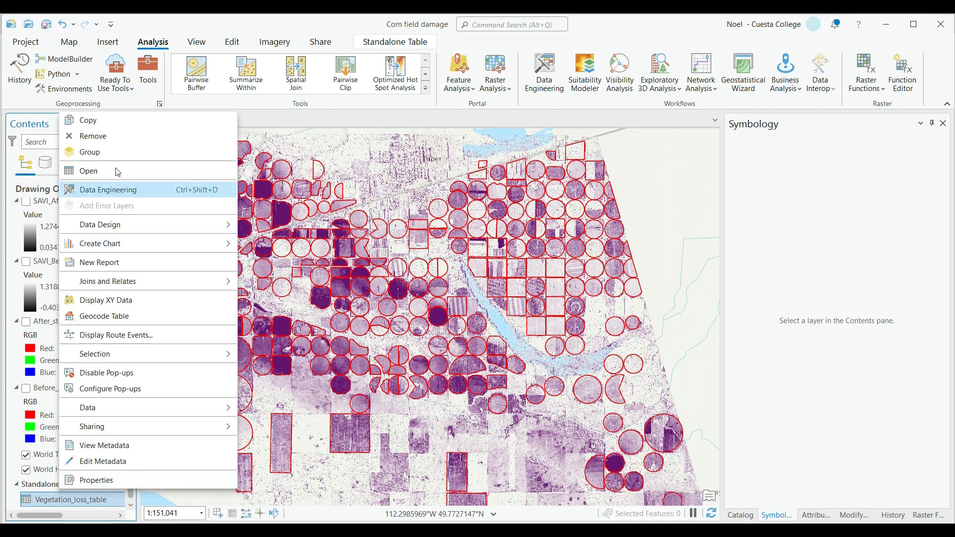
pyautogui.click(122, 170)
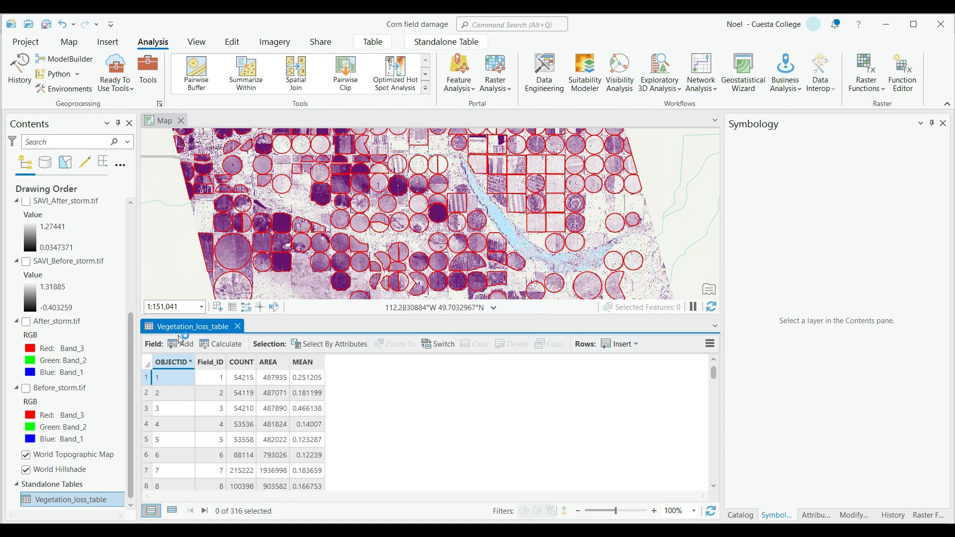
pyautogui.scroll(5, 48, 295)
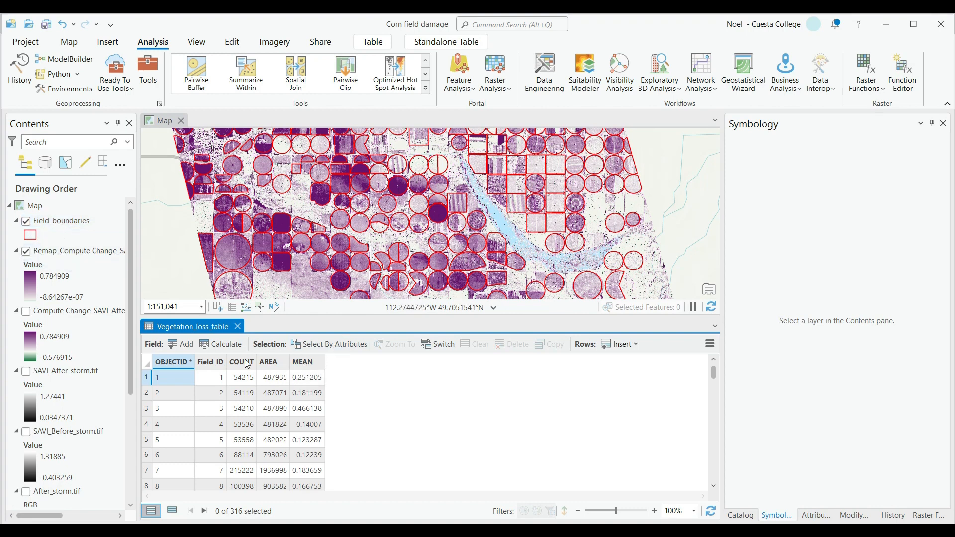
pyautogui.click(238, 327)
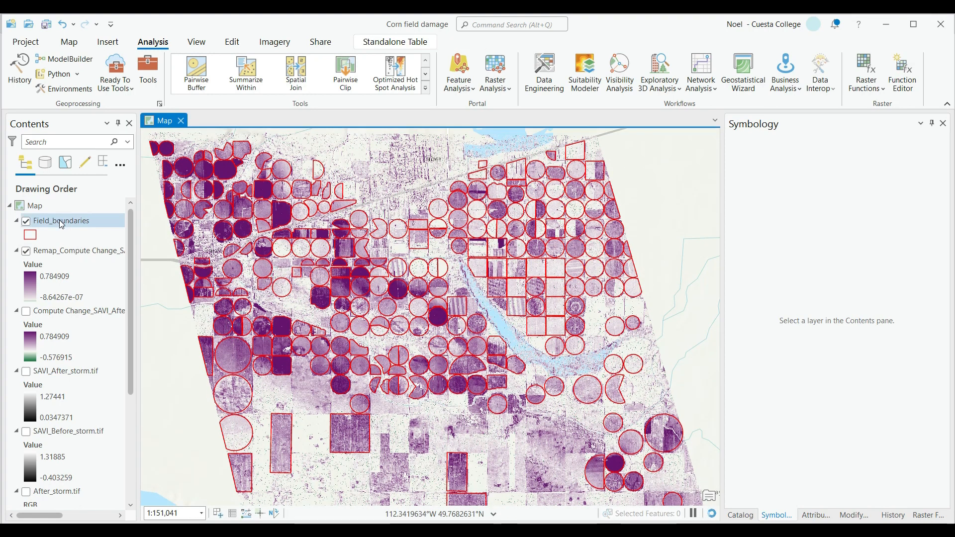
# Join Vegetation_loss_table to the Field_boundaries layer using Field_ID as the join field in both tables, keeping all target features
pyautogui.click(61, 223)
pyautogui.rightClick(60, 224)
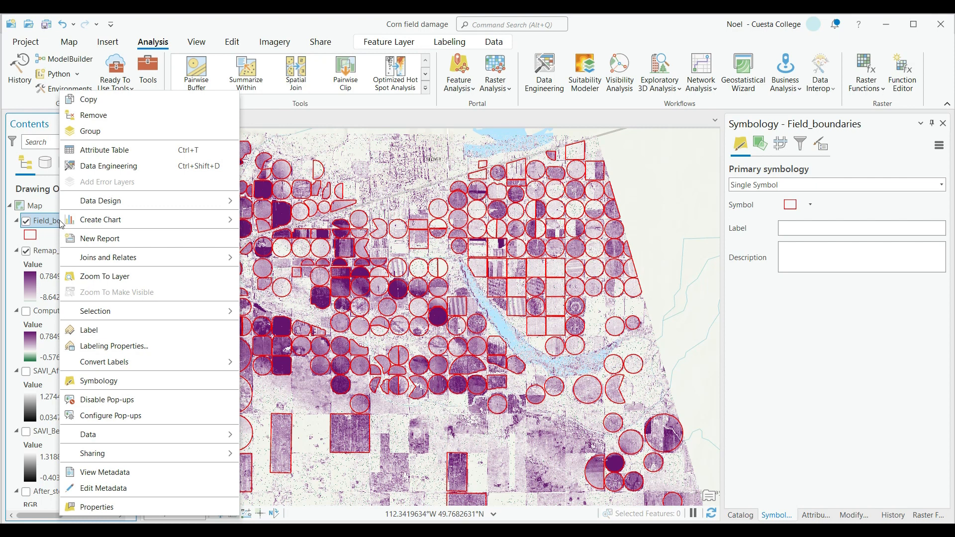
pyautogui.click(167, 258)
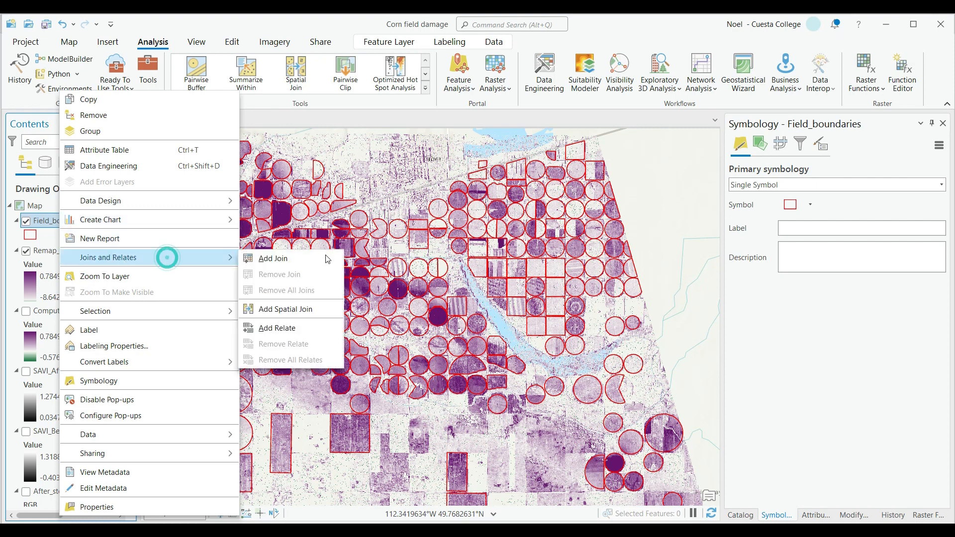
pyautogui.click(285, 257)
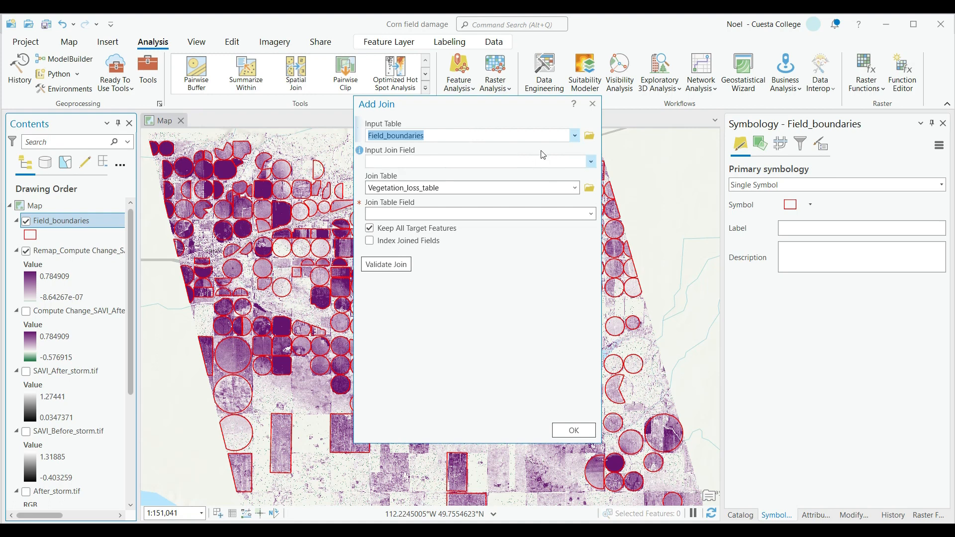
pyautogui.click(591, 162)
pyautogui.click(513, 189)
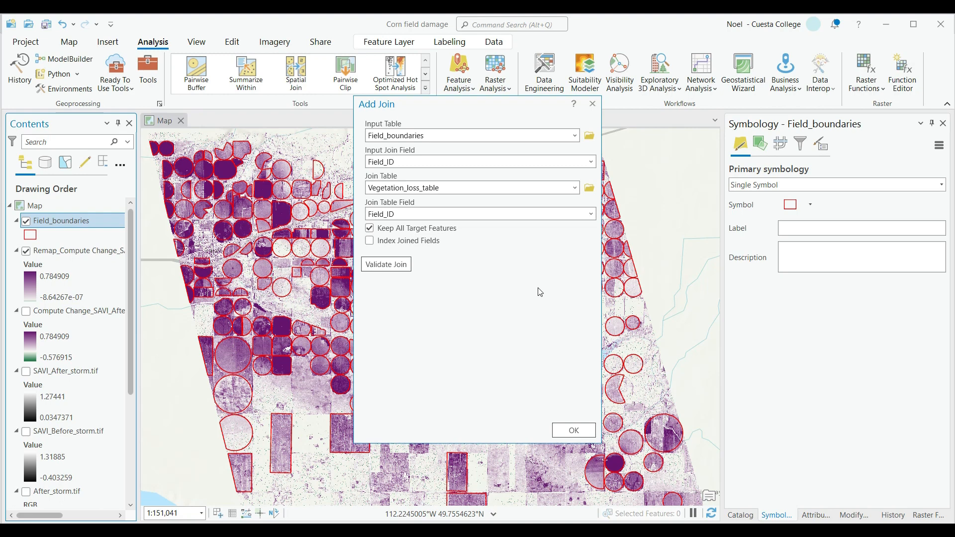
pyautogui.click(574, 430)
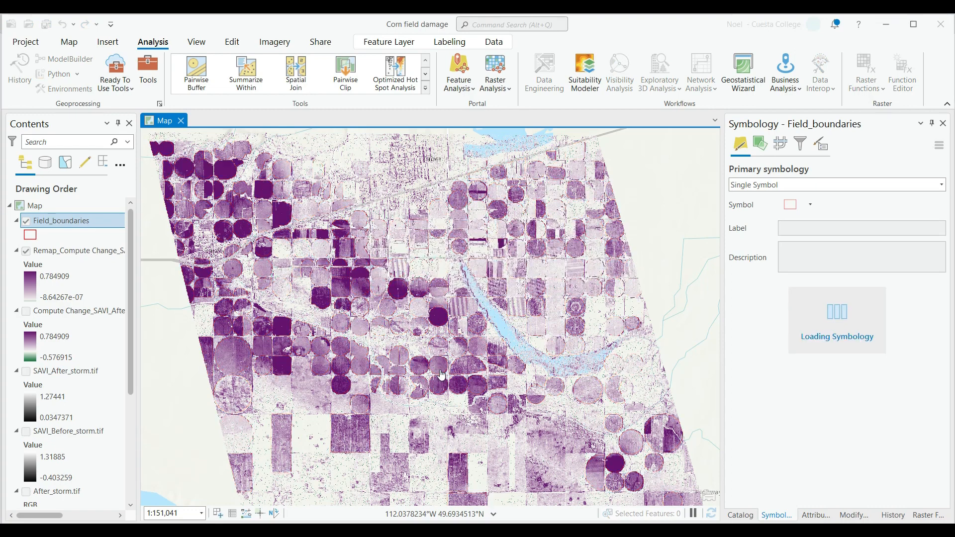
# Open the Field_boundaries attribute table to check the joined fields and zoom the map to the first record's field
pyautogui.rightClick(60, 225)
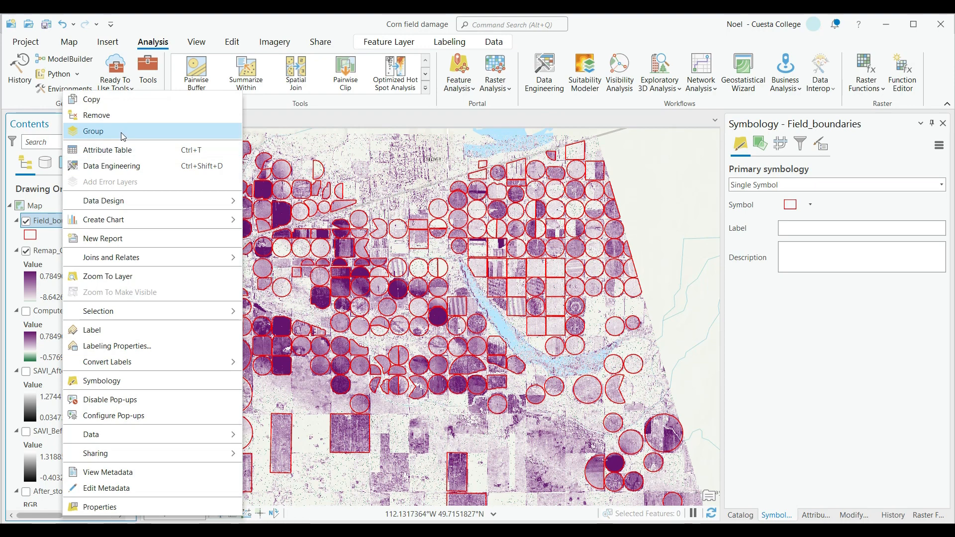
pyautogui.click(128, 151)
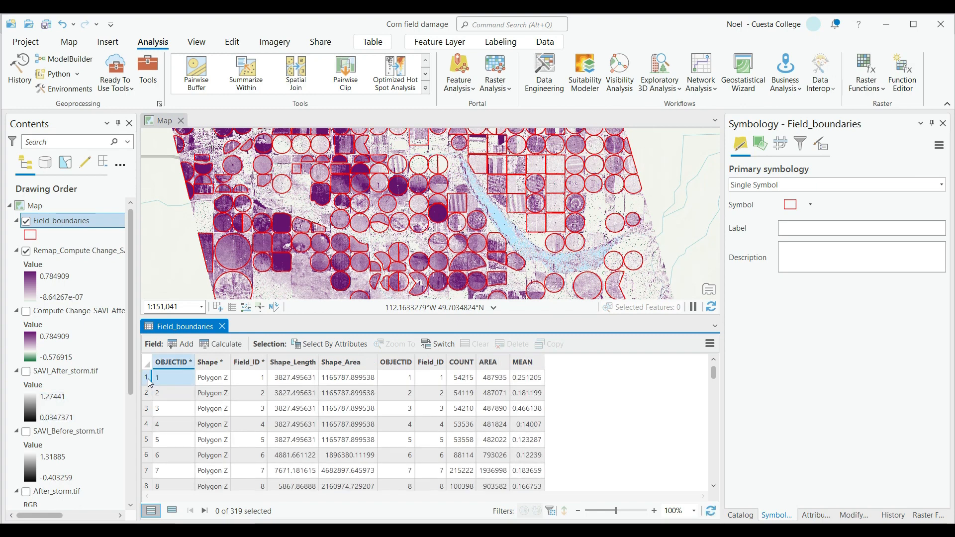
pyautogui.rightClick(148, 382)
pyautogui.click(179, 403)
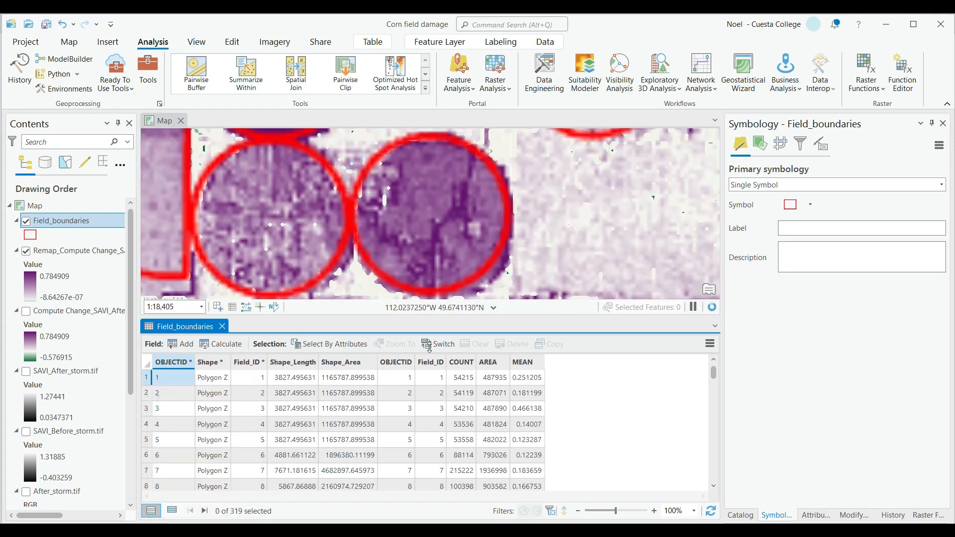
# Select the first record to highlight its field on the map, and clear the selection after inspecting it
pyautogui.click(149, 378)
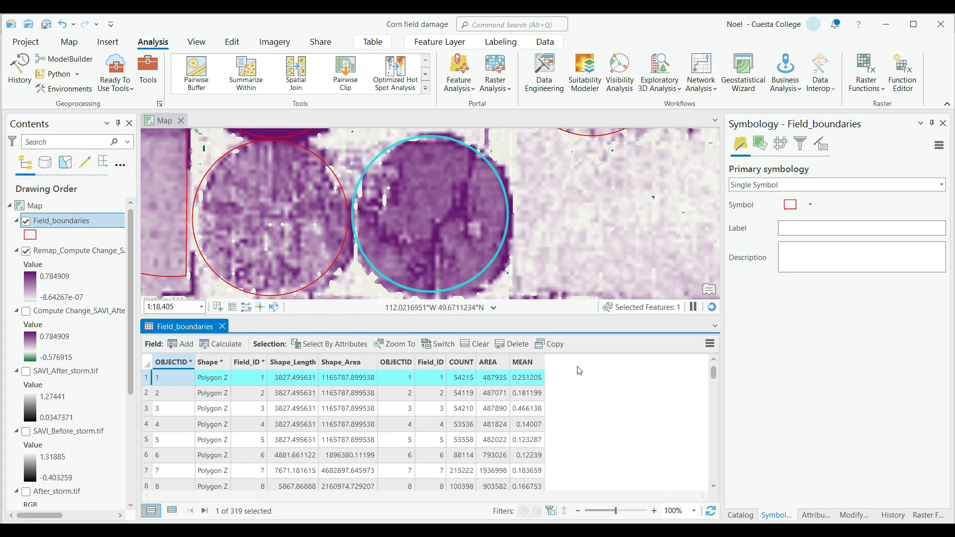
pyautogui.click(69, 41)
pyautogui.click(480, 74)
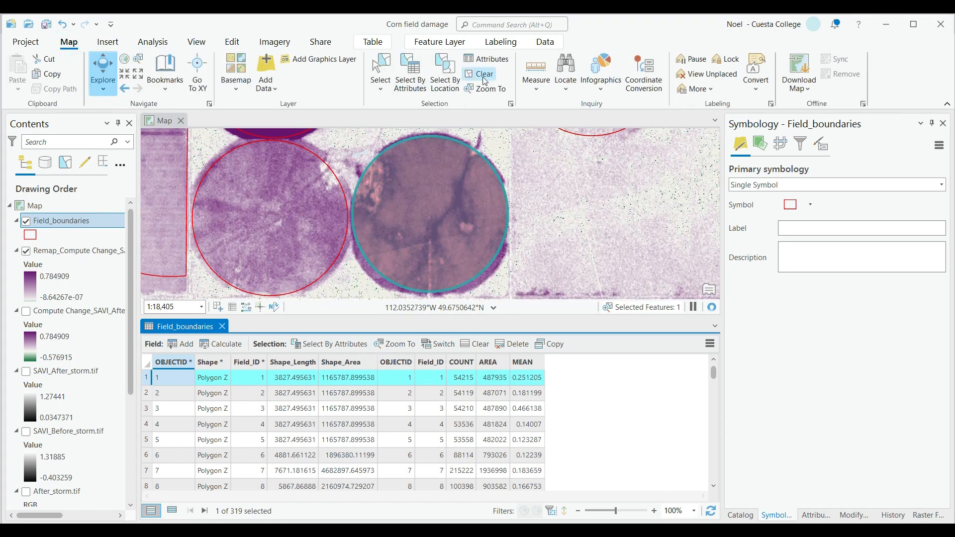
# Close the Field_boundaries attribute table and zoom the map to the full extent of the Field_boundaries layer
pyautogui.click(221, 327)
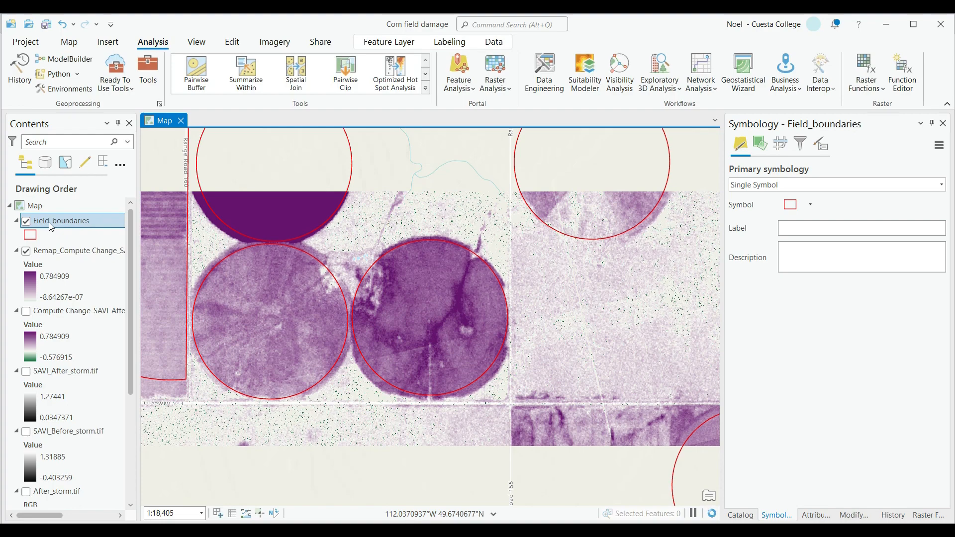
pyautogui.click(79, 221)
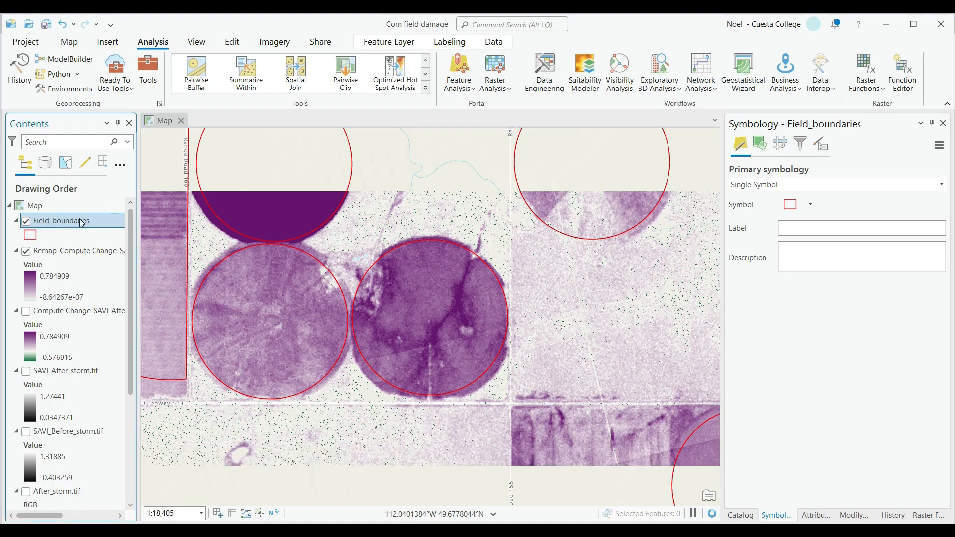
pyautogui.rightClick(73, 219)
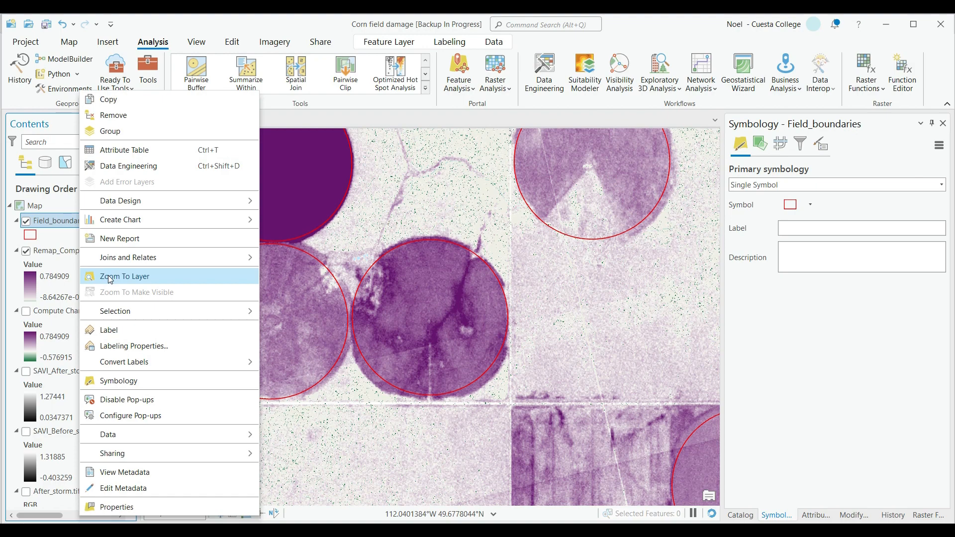
pyautogui.click(110, 276)
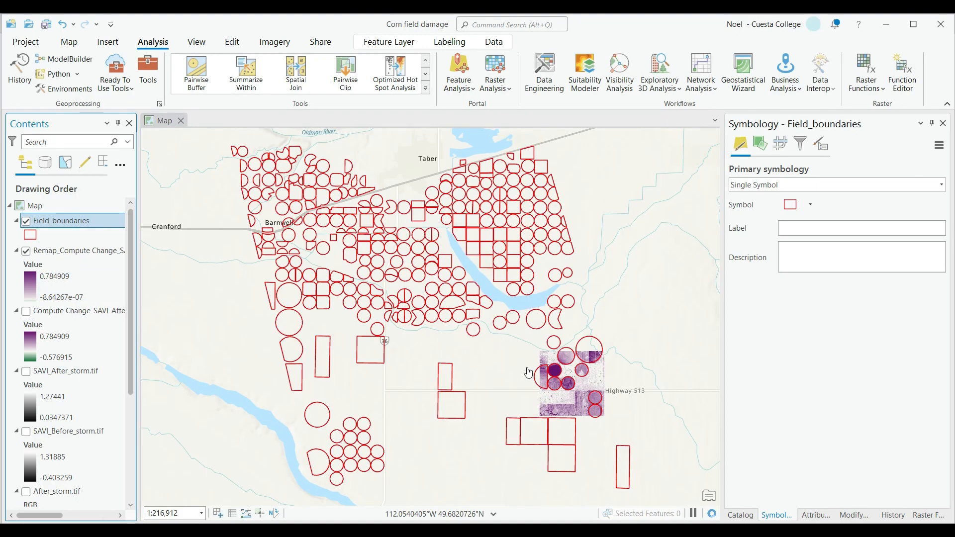
# Open the symbology settings of the Field_boundaries layer and turn off the Remap_Compute Change raster layer
pyautogui.rightClick(46, 221)
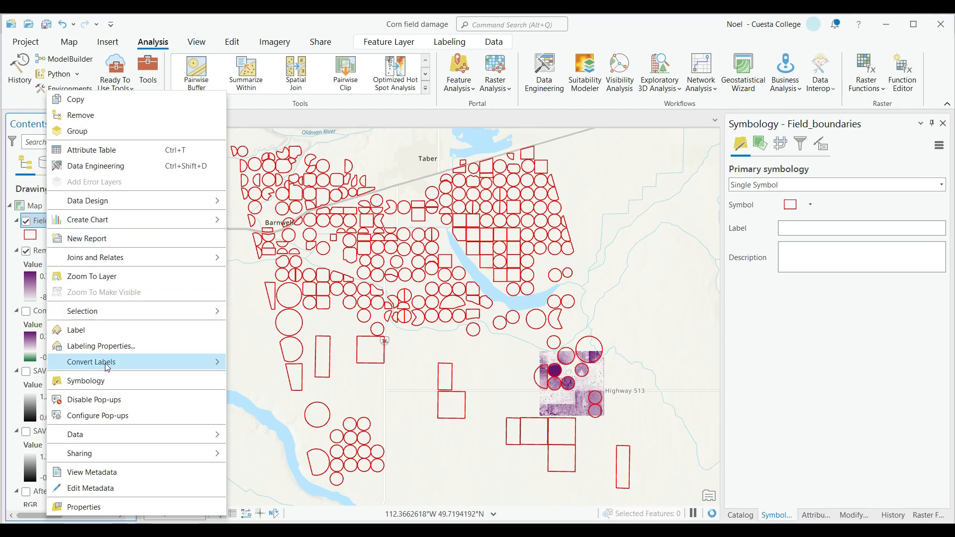
pyautogui.click(109, 381)
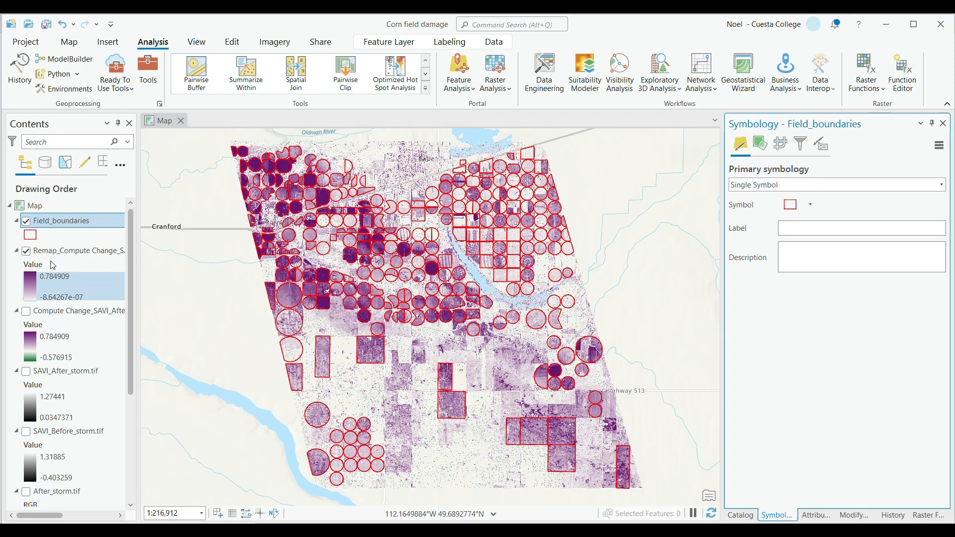
pyautogui.click(26, 251)
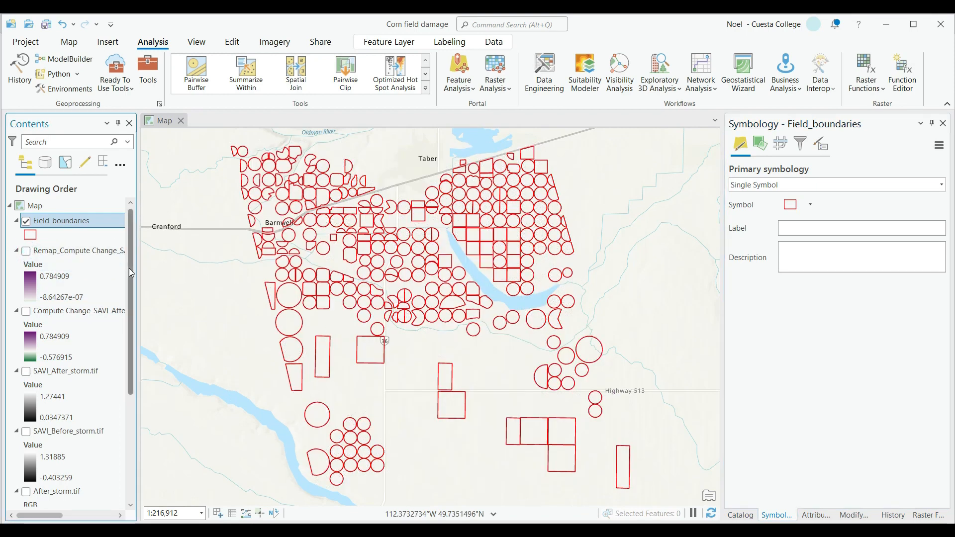
pyautogui.moveTo(129, 267); pyautogui.dragTo(130, 379)
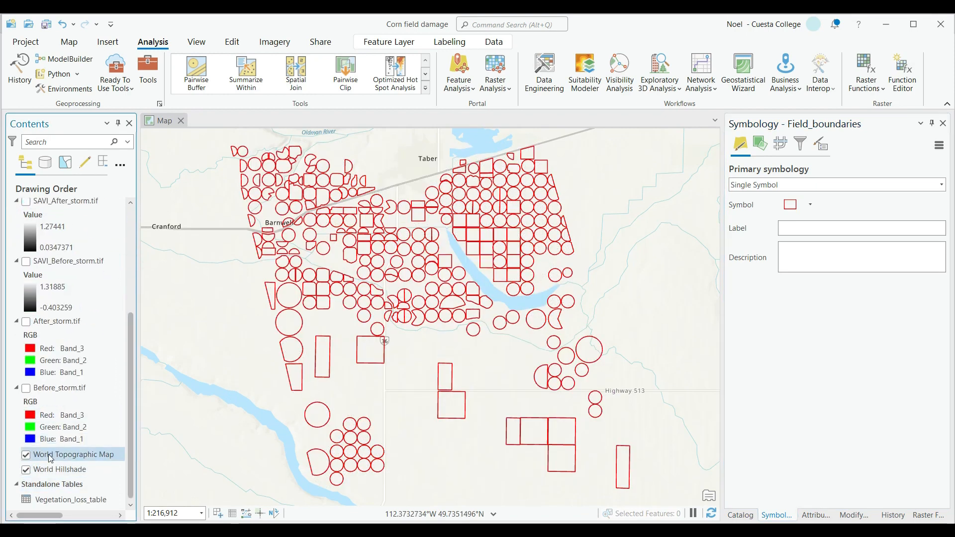
pyautogui.moveTo(129, 435); pyautogui.dragTo(106, 261)
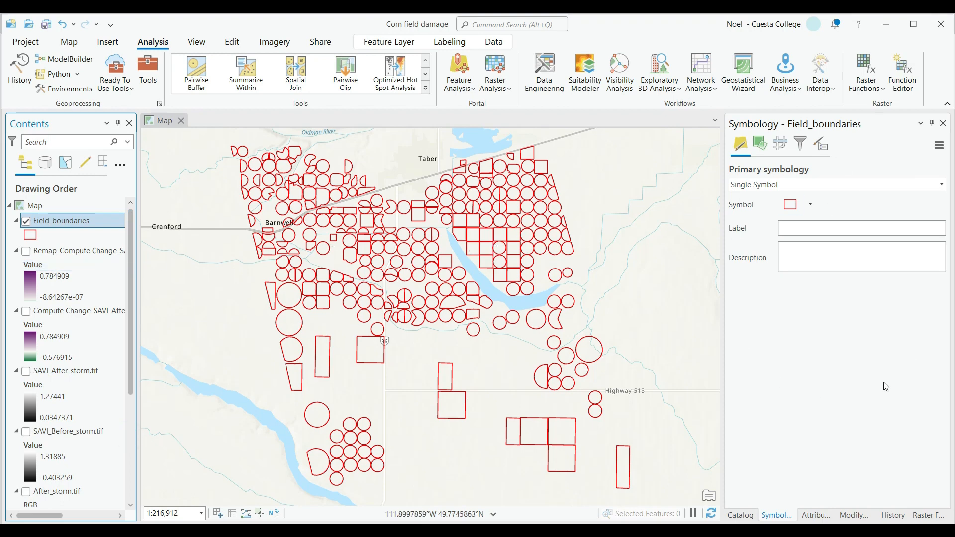
# Symbolize the Field_boundaries layer with Graduated Colors based on the MEAN field
pyautogui.click(942, 184)
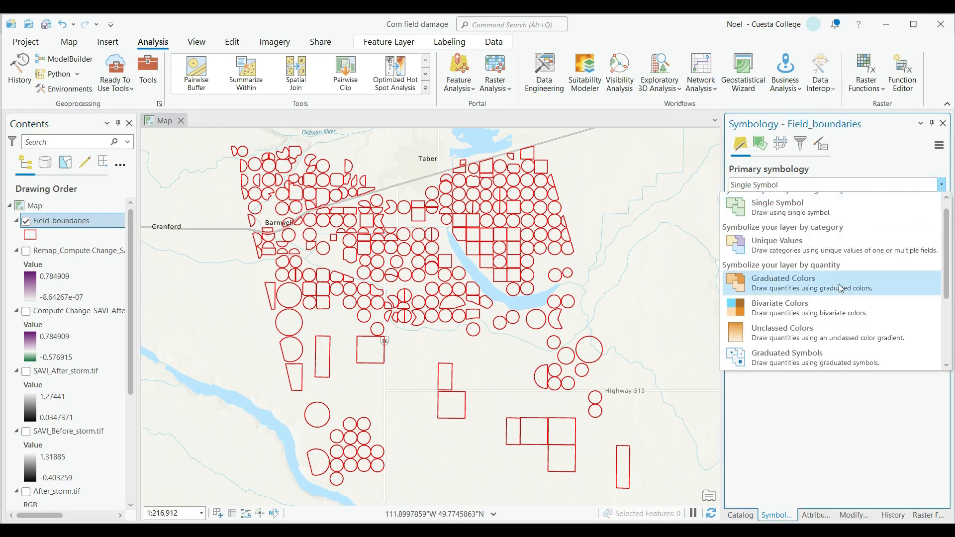
pyautogui.click(840, 288)
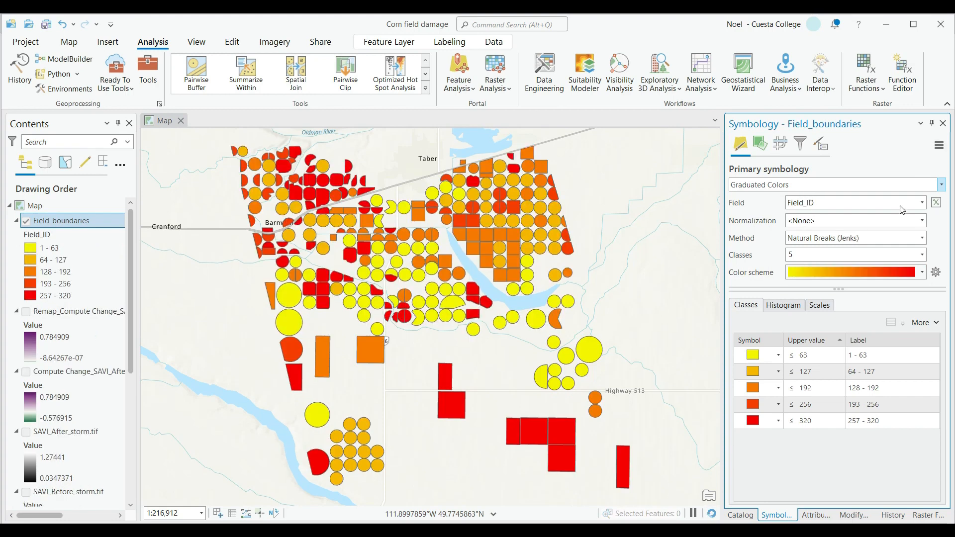
pyautogui.click(922, 203)
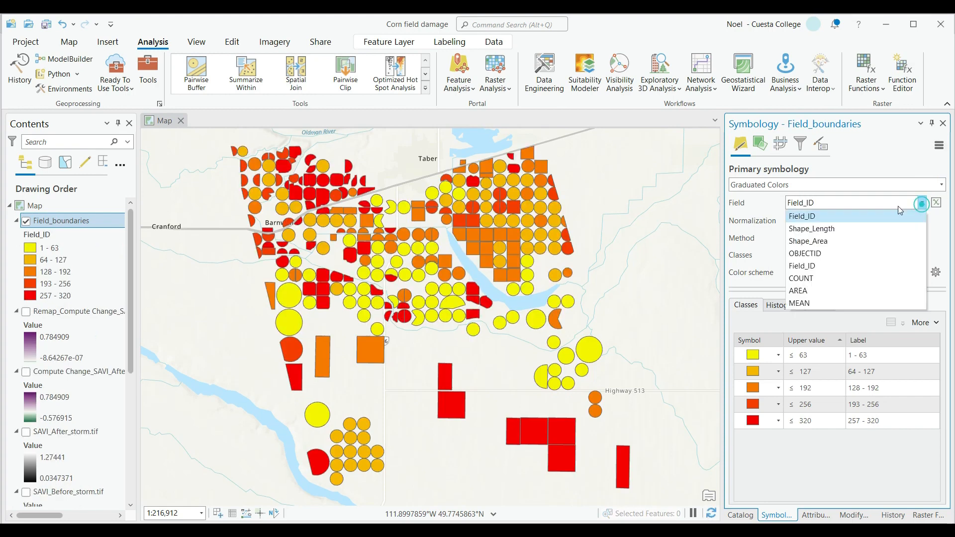
pyautogui.click(825, 303)
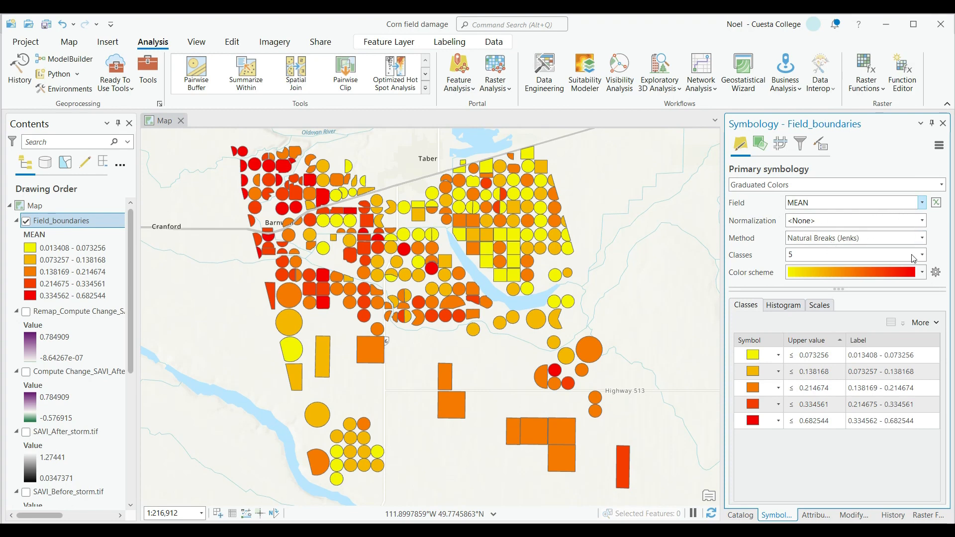
# Set the MEAN classification to 4 classes and briefly show the Remap_Compute Change raster beneath the fields for comparison
pyautogui.click(922, 255)
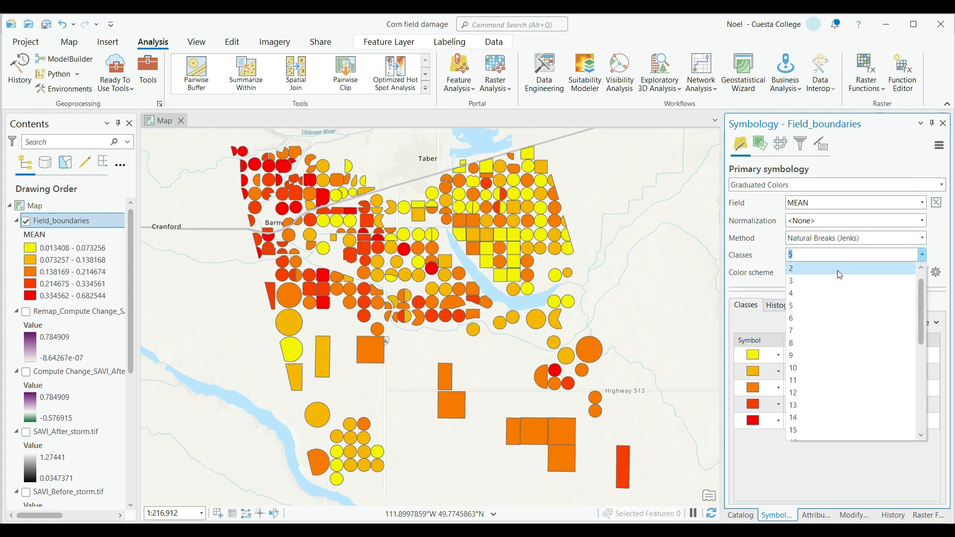
pyautogui.click(822, 293)
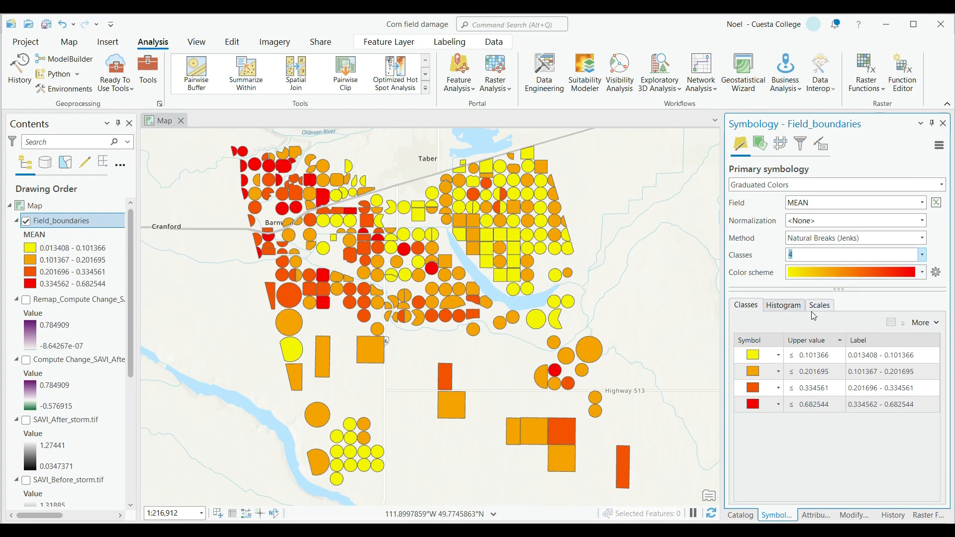
pyautogui.click(28, 301)
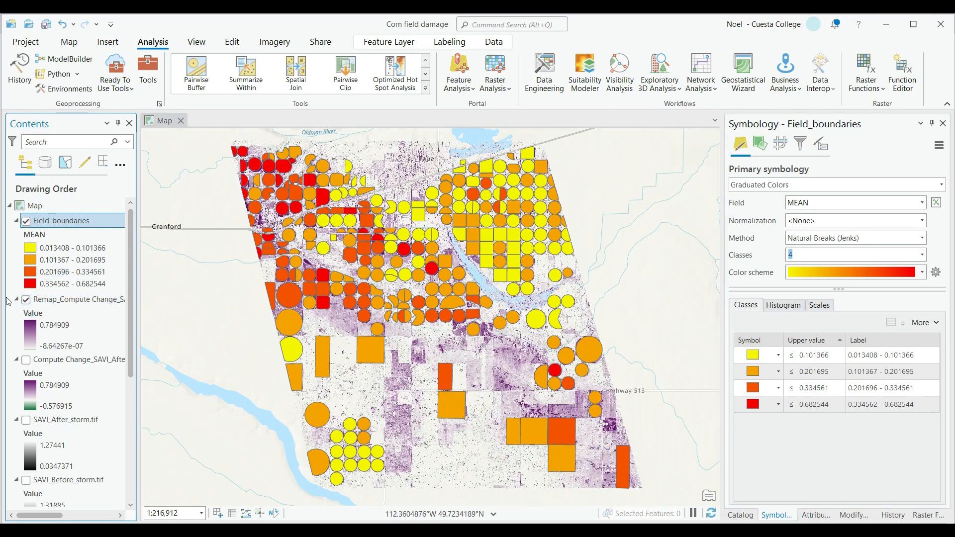
pyautogui.click(27, 300)
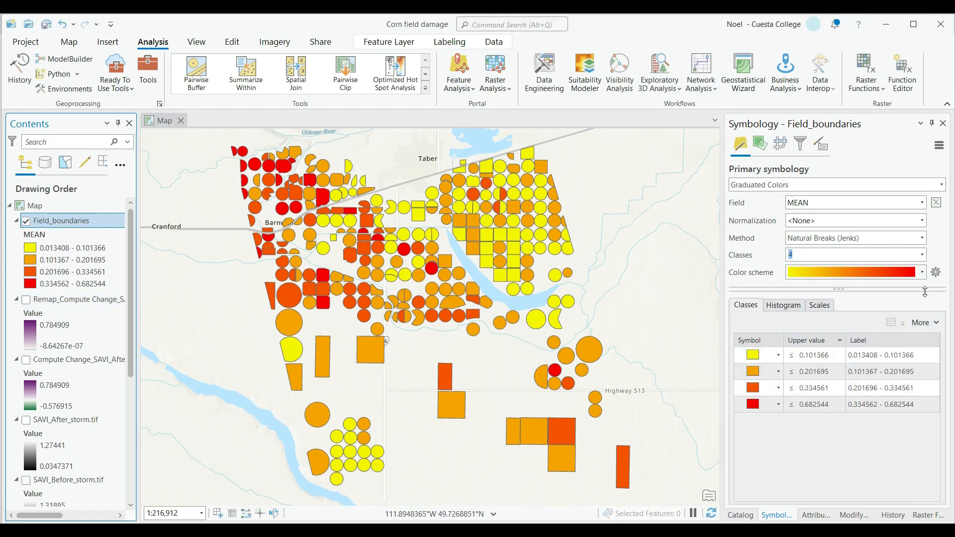
# Label the two lowest MEAN classes of the Field_boundaries symbology Low and Medium
pyautogui.click(869, 356)
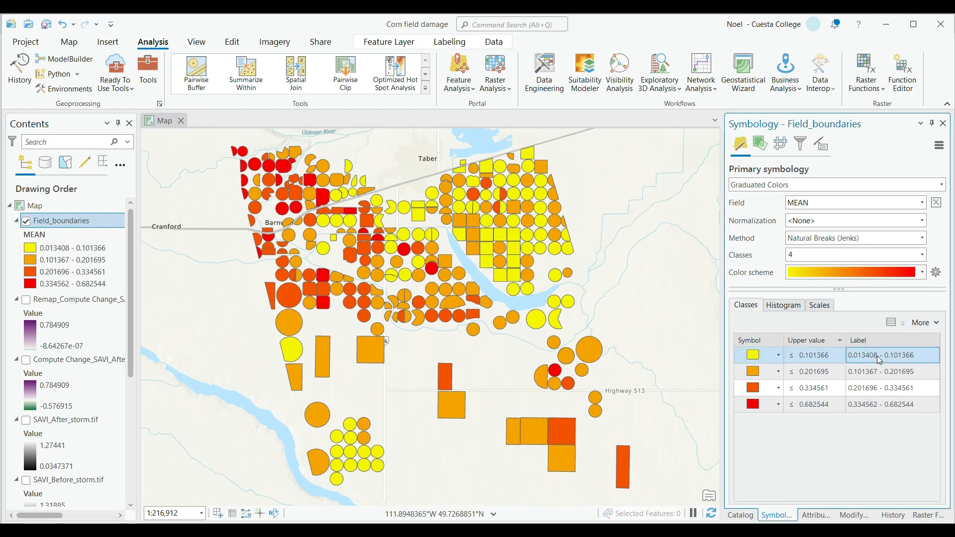
pyautogui.click(878, 356)
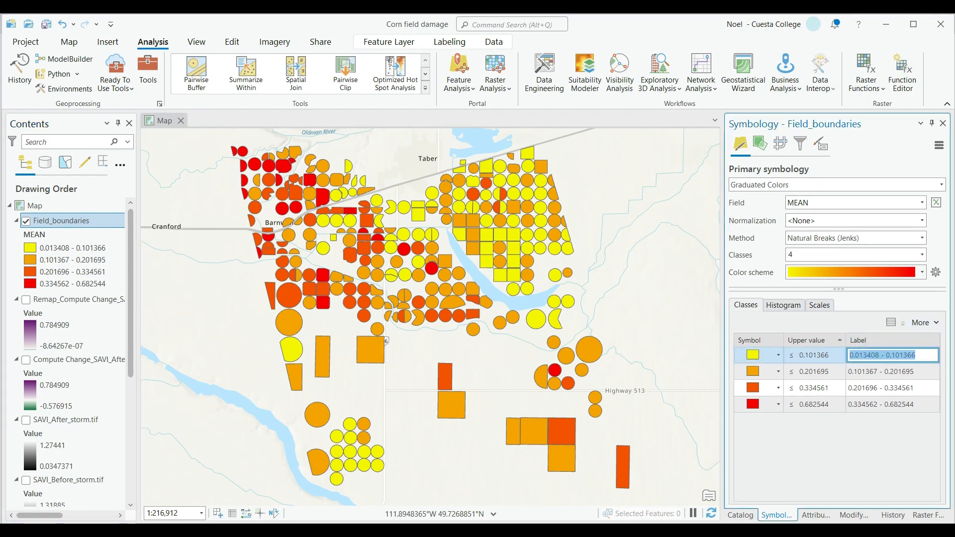
pyautogui.write('Low')
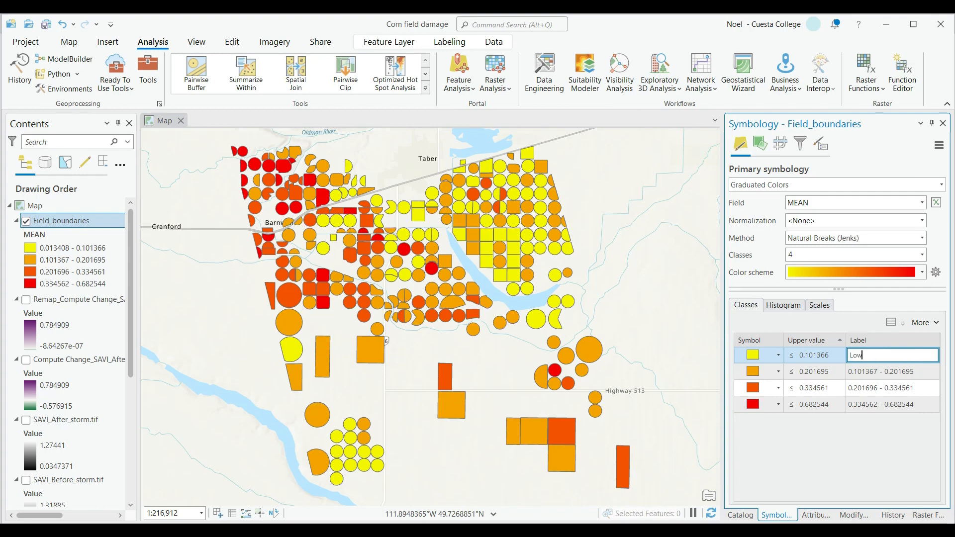
pyautogui.click(877, 373)
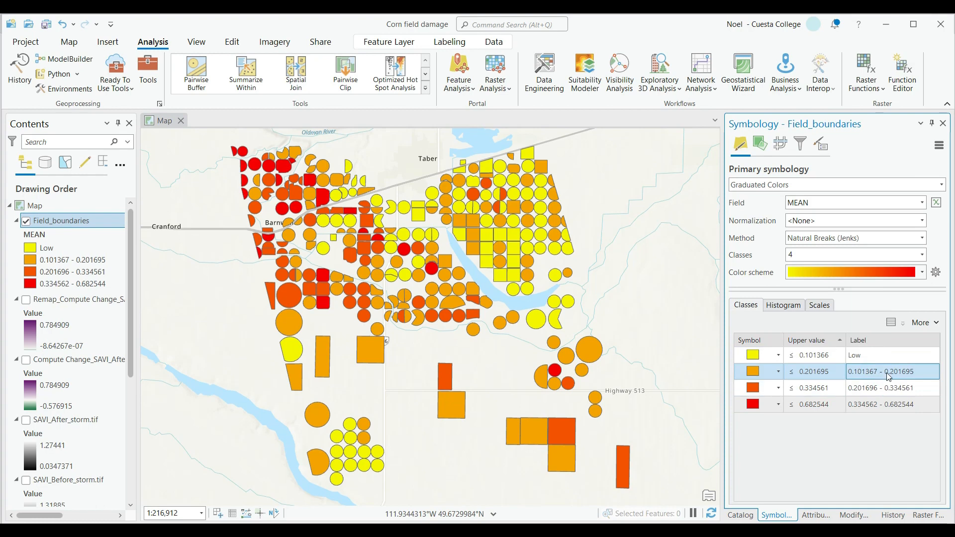
pyautogui.click(895, 370)
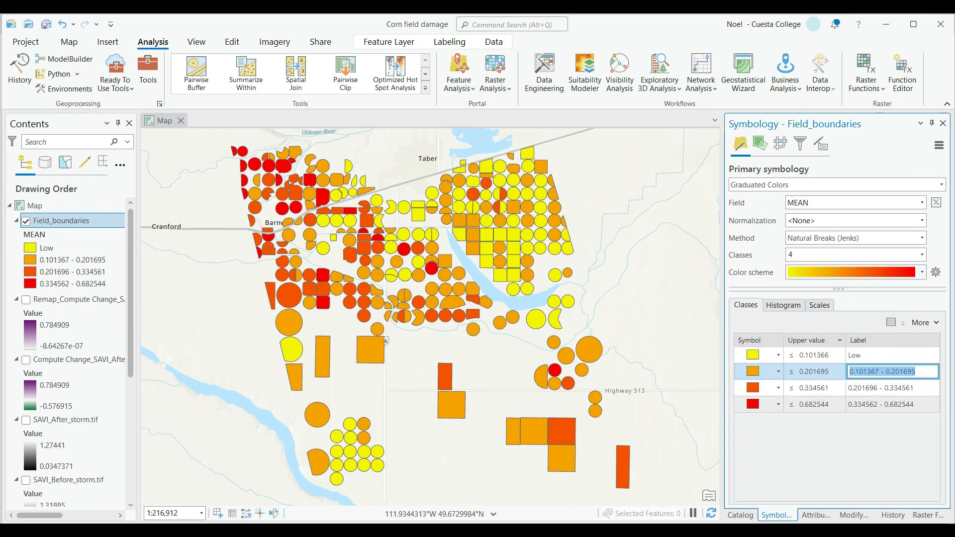
pyautogui.write('Medium')
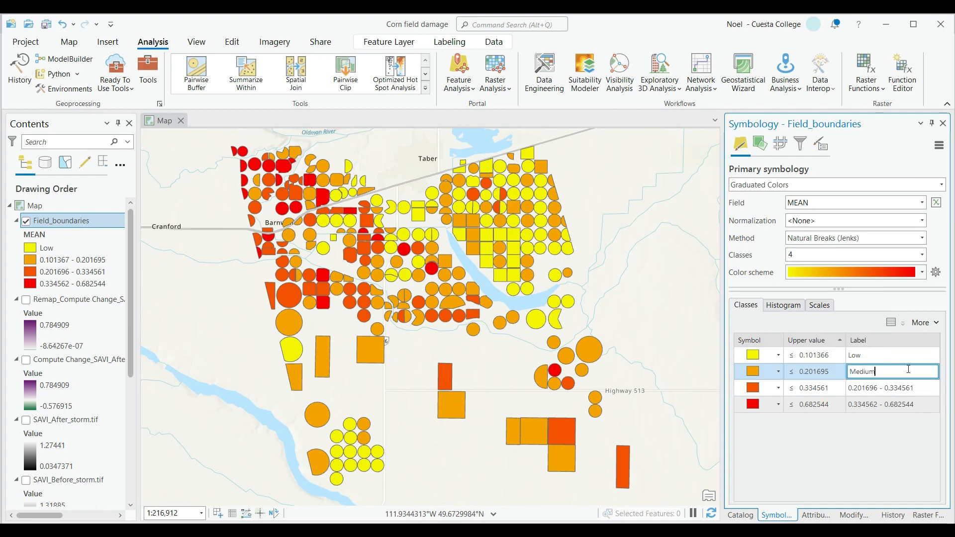
# Label the two highest MEAN classes High and Very High, and save the project
pyautogui.click(923, 387)
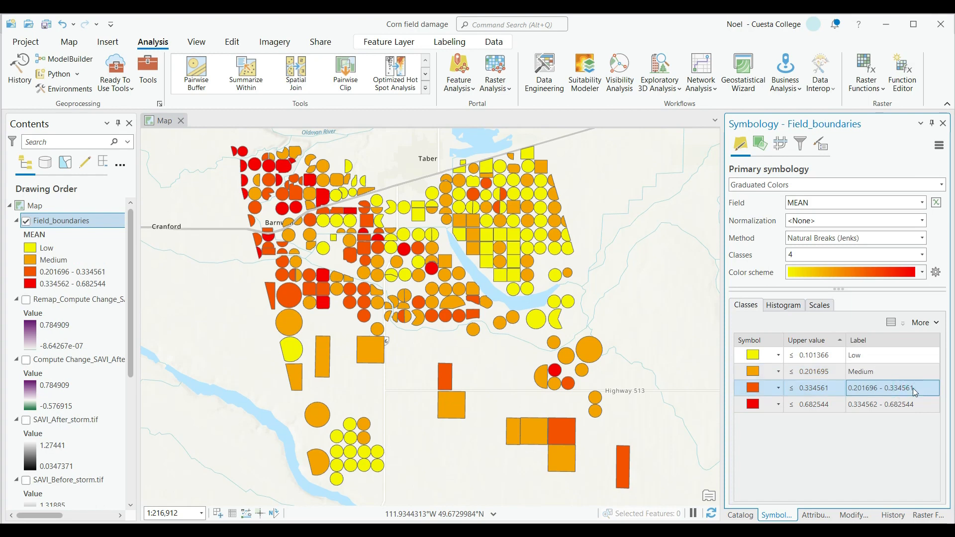
pyautogui.click(912, 388)
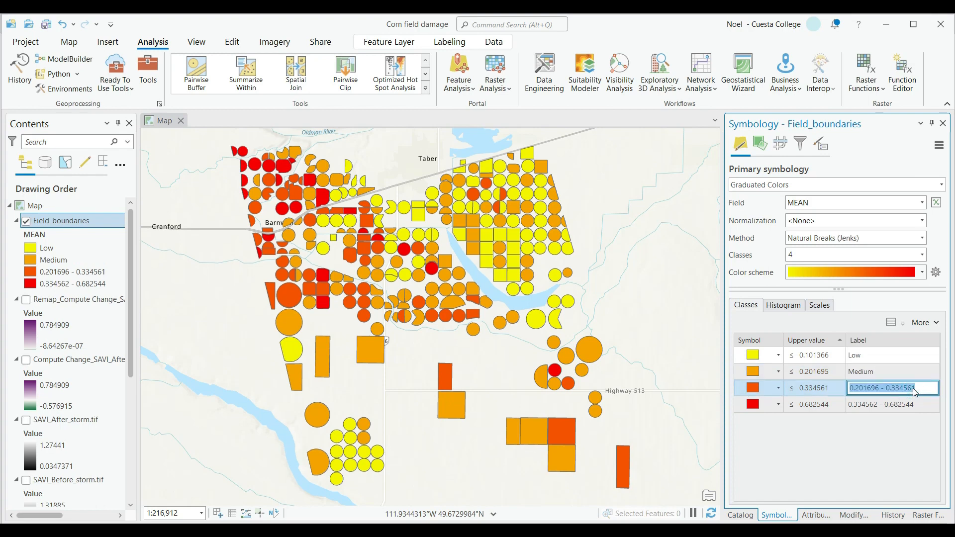
pyautogui.write('High')
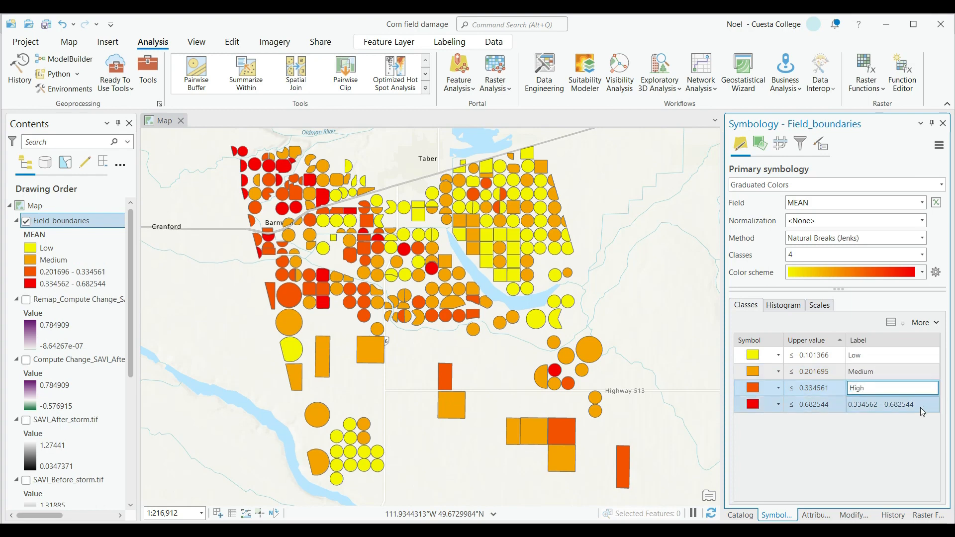
pyautogui.click(912, 406)
pyautogui.click(905, 409)
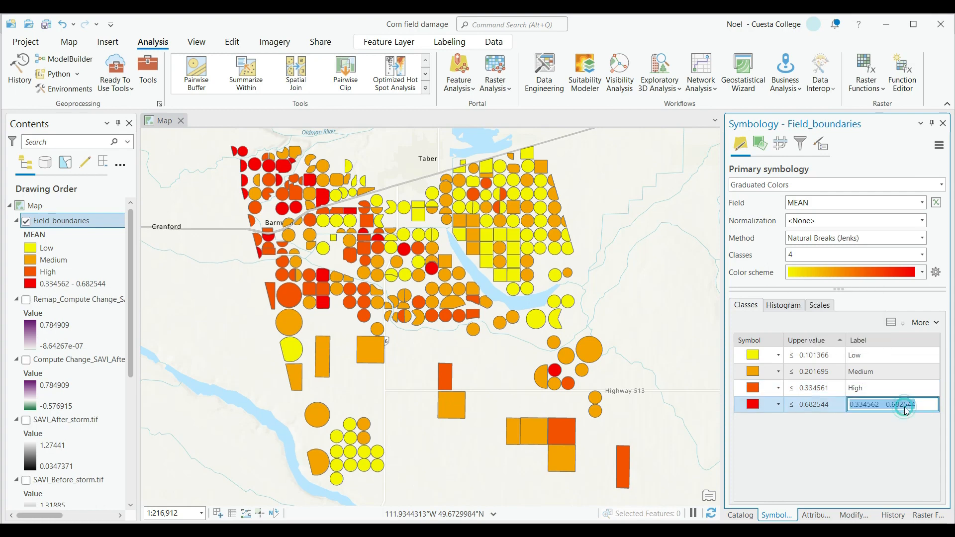
pyautogui.write('Very High')
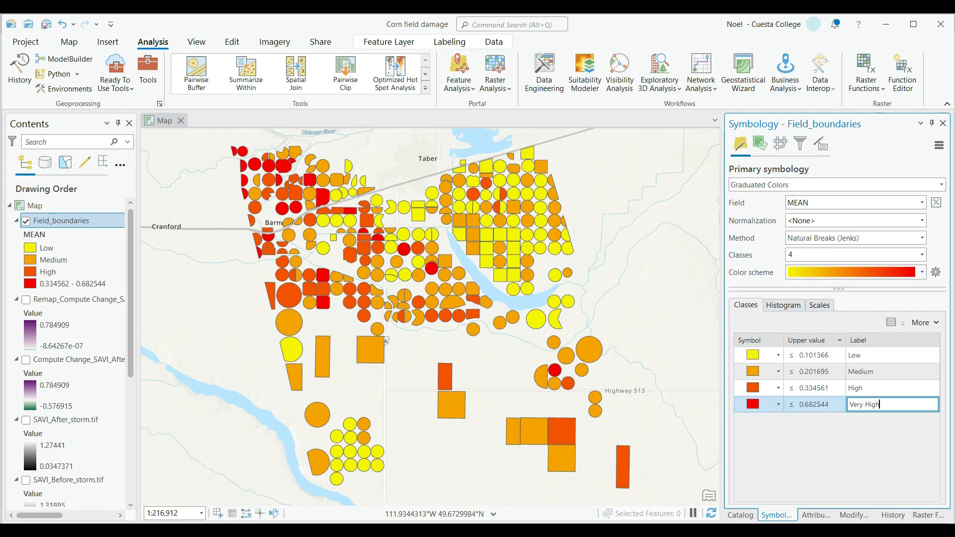
pyautogui.click(850, 433)
pyautogui.press('Return')
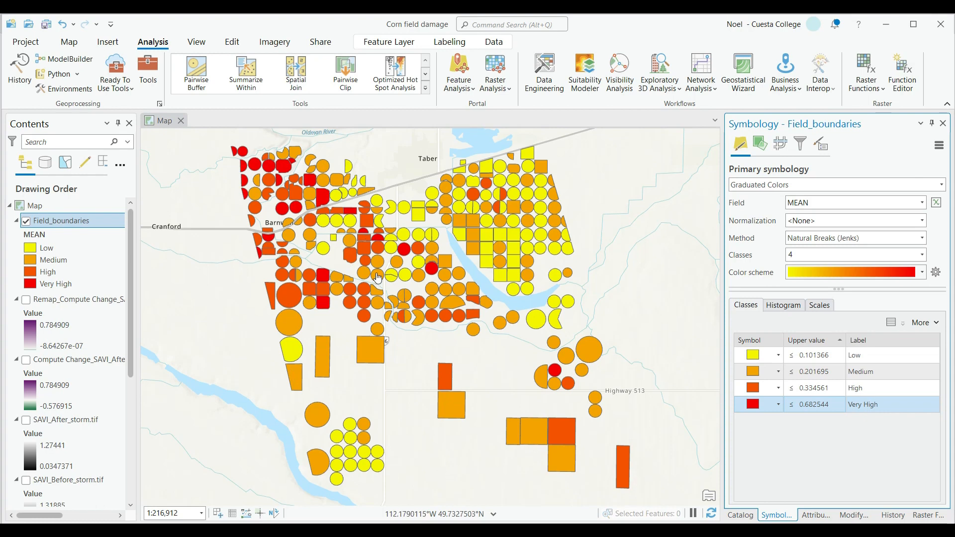
pyautogui.click(45, 28)
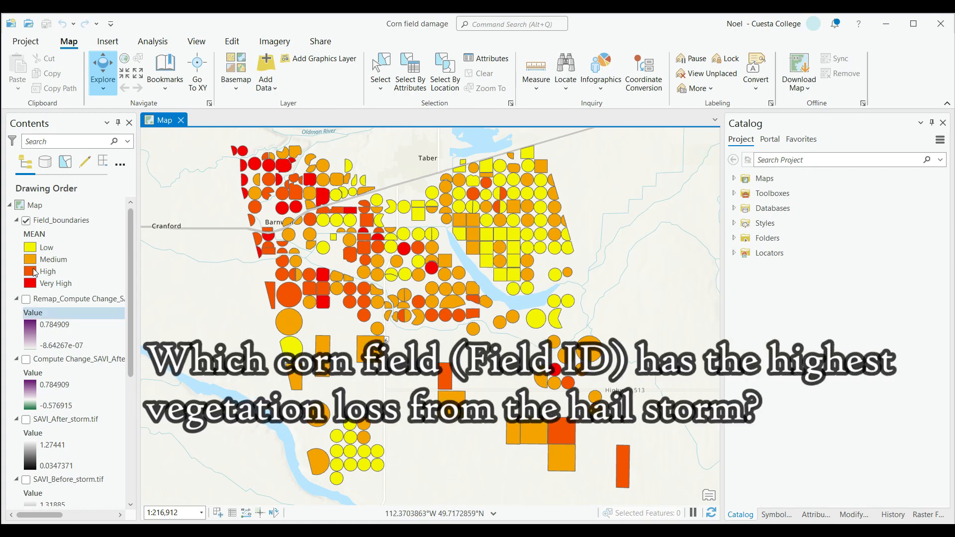
# Open the Field_boundaries attribute table, look over the Field_ID and MEAN values, and close it
pyautogui.click(60, 224)
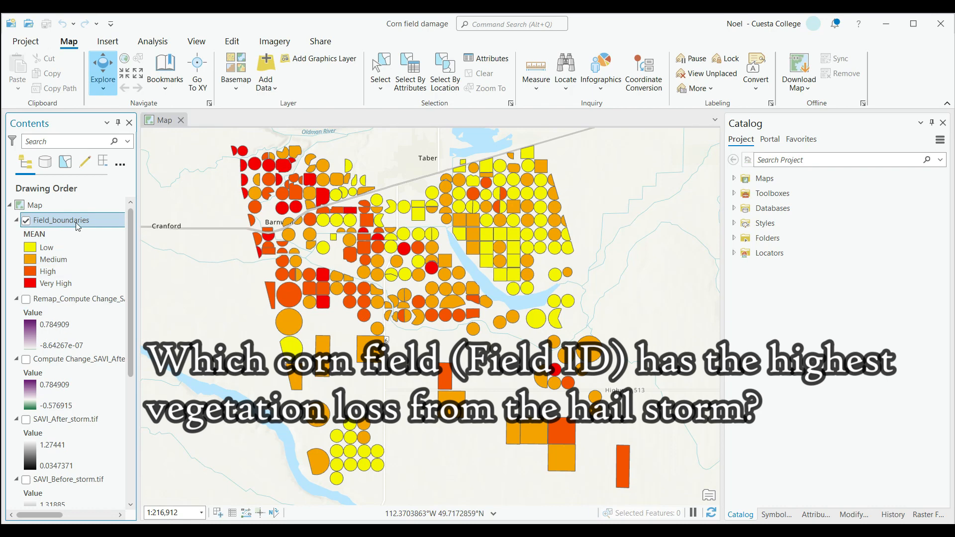
pyautogui.rightClick(80, 223)
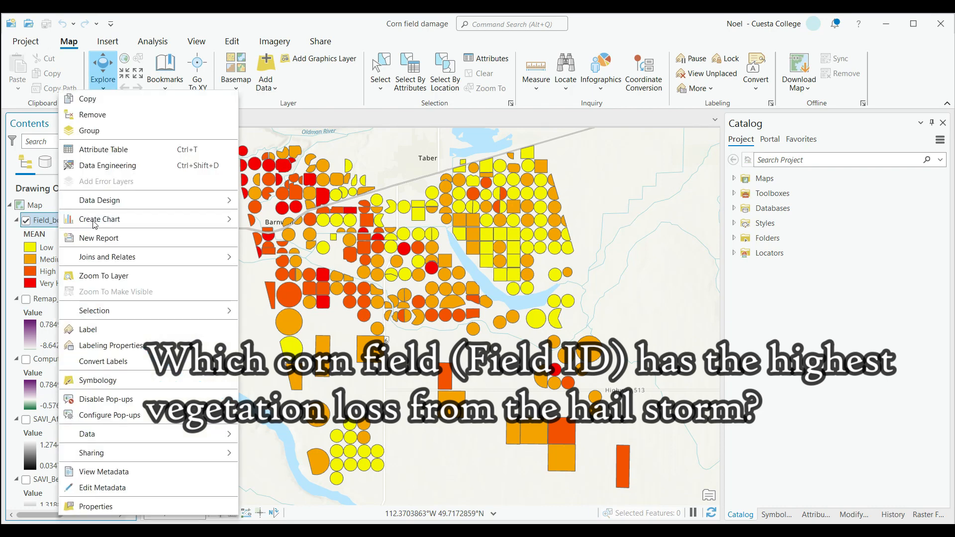
pyautogui.click(110, 150)
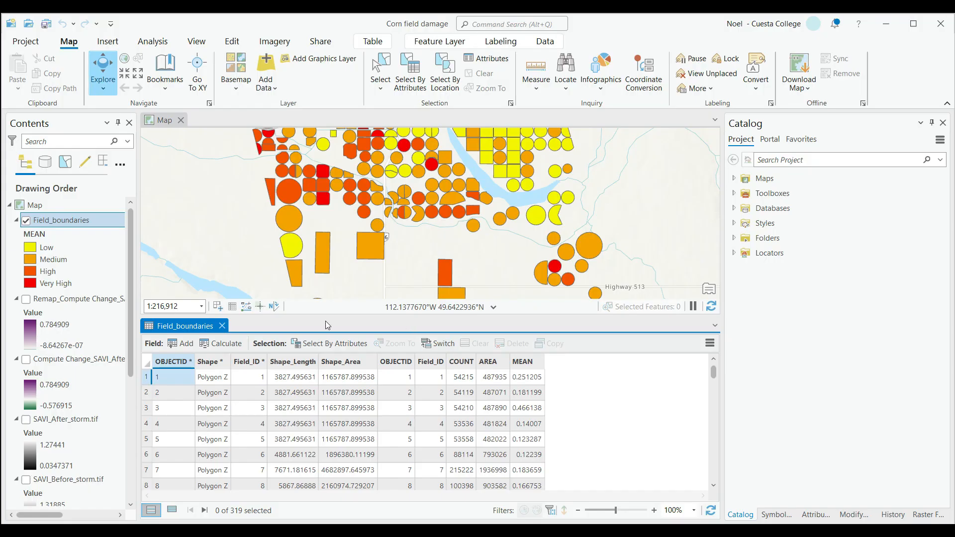
pyautogui.click(223, 326)
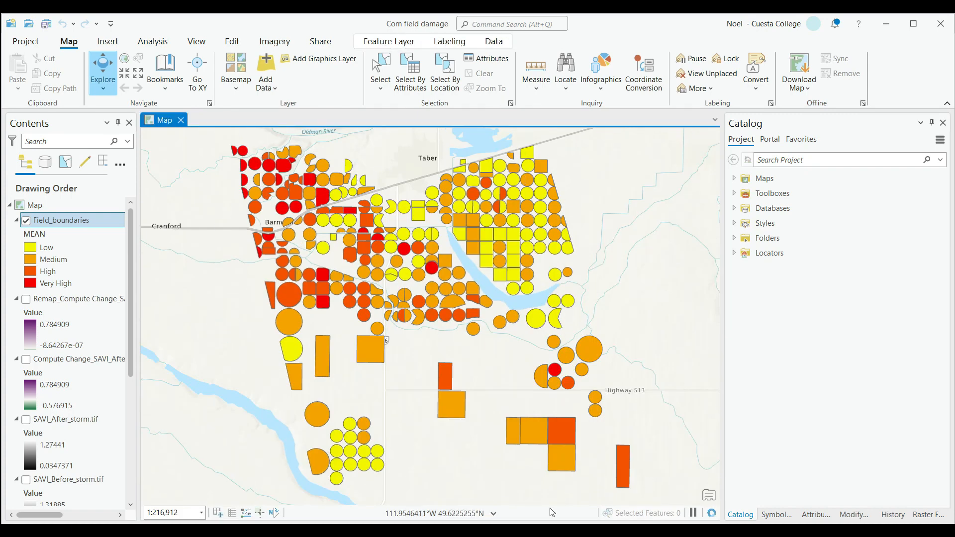